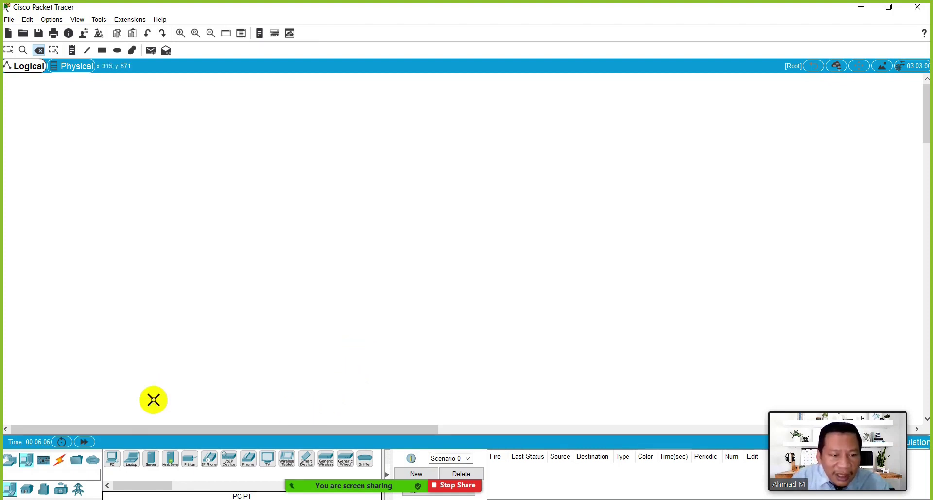
Place four PC end devices in the lower workspace as two separated pairs, with the first two close together.
left_click(113, 459)
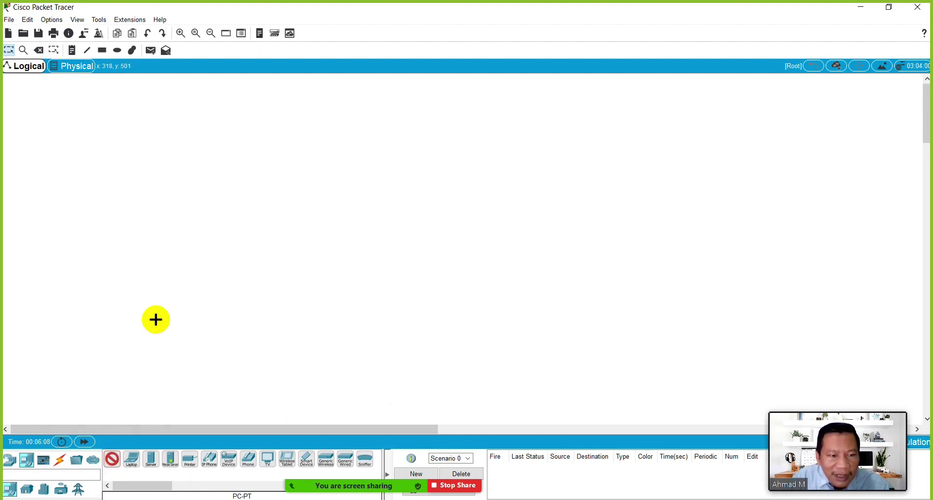
left_click(155, 318)
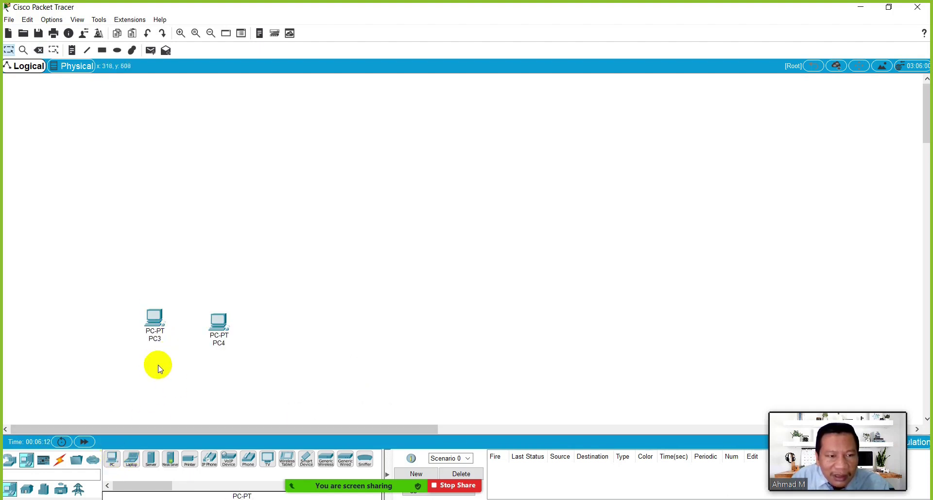
left_click(112, 459)
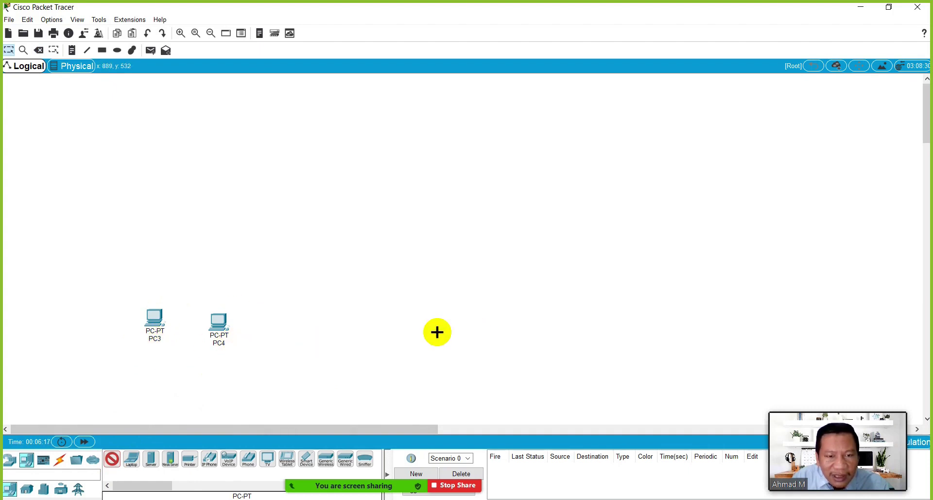
left_click(367, 325)
left_click(113, 460)
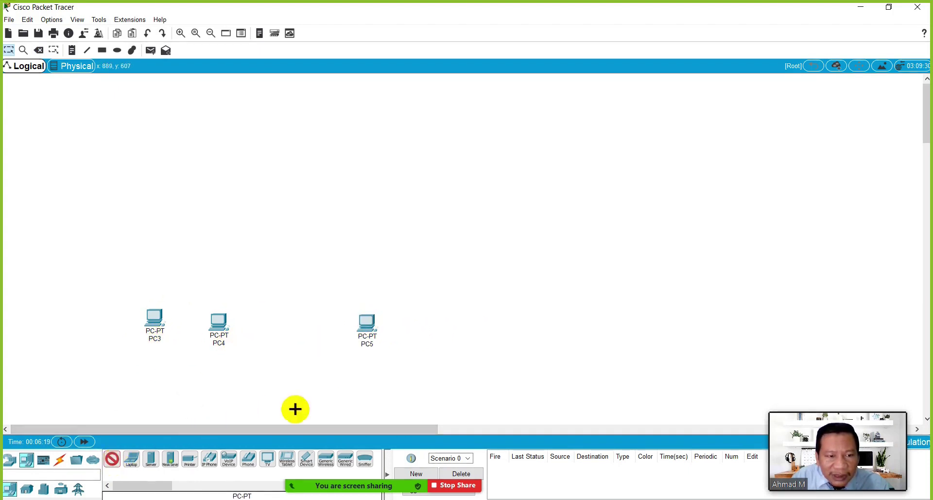
left_click_drag(118, 291, 203, 321)
left_click(177, 329)
left_click_drag(423, 331, 423, 329)
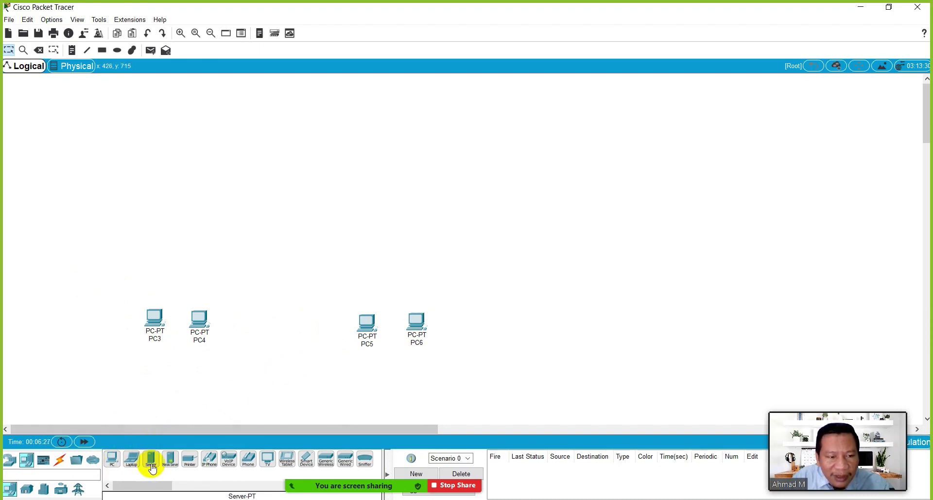
Place a Server-PT on the outer side of each PC pair and a Switch-PT above each pair.
left_click_drag(154, 468, 119, 248)
left_click_drag(153, 468, 481, 252)
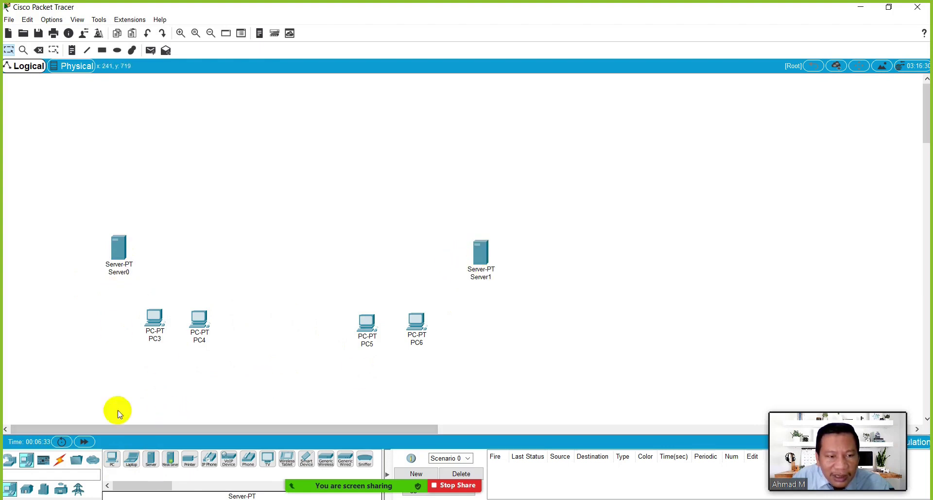
left_click(21, 471)
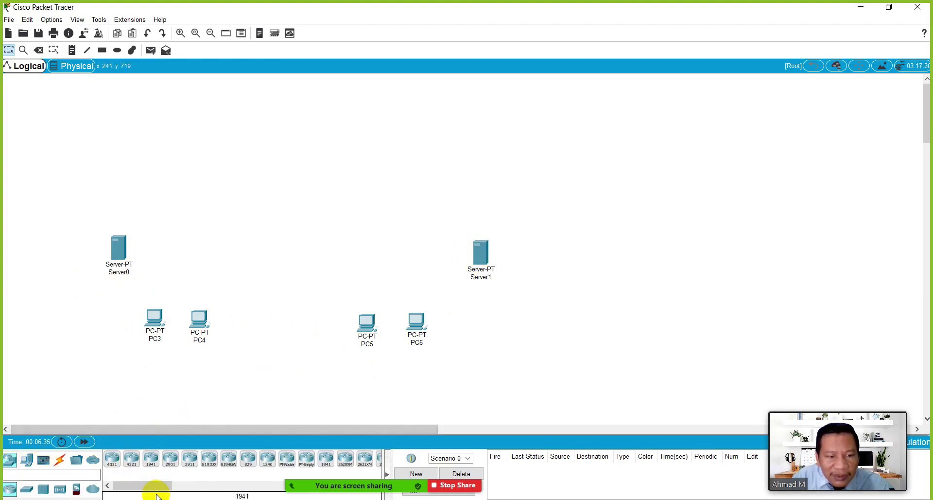
left_click(27, 490)
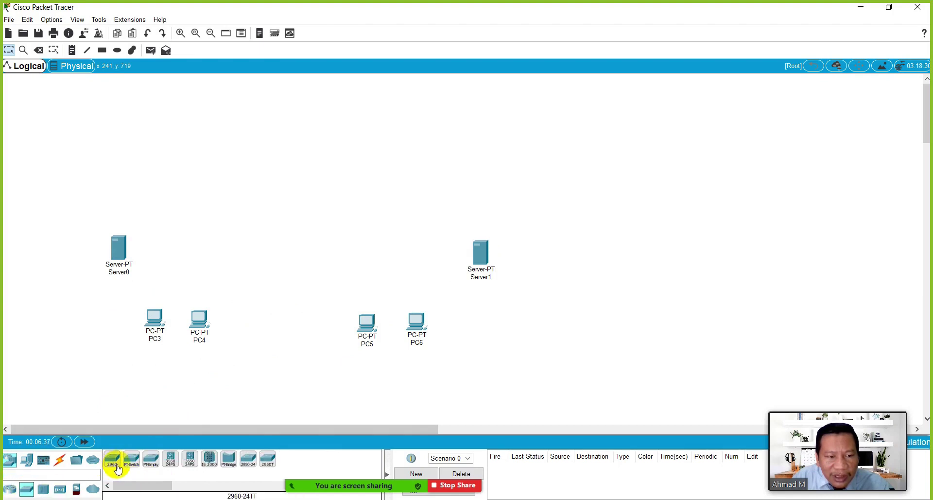
left_click(137, 466)
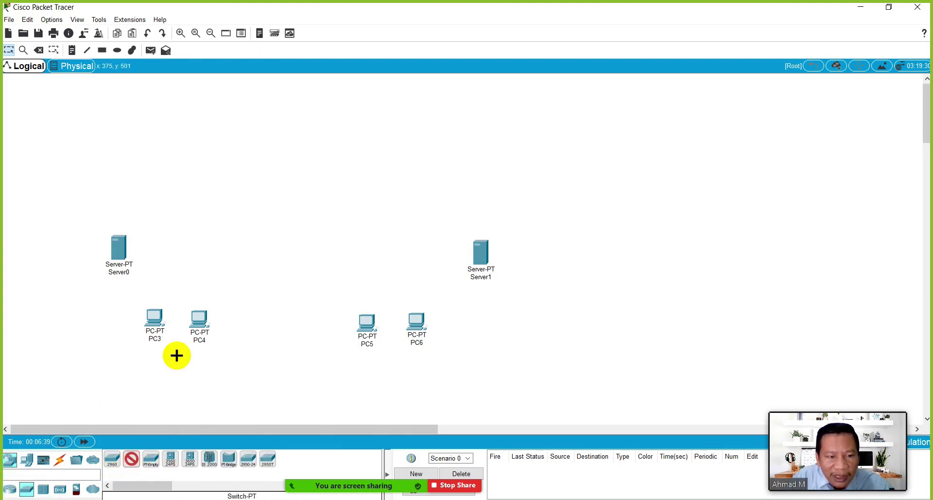
left_click(185, 248)
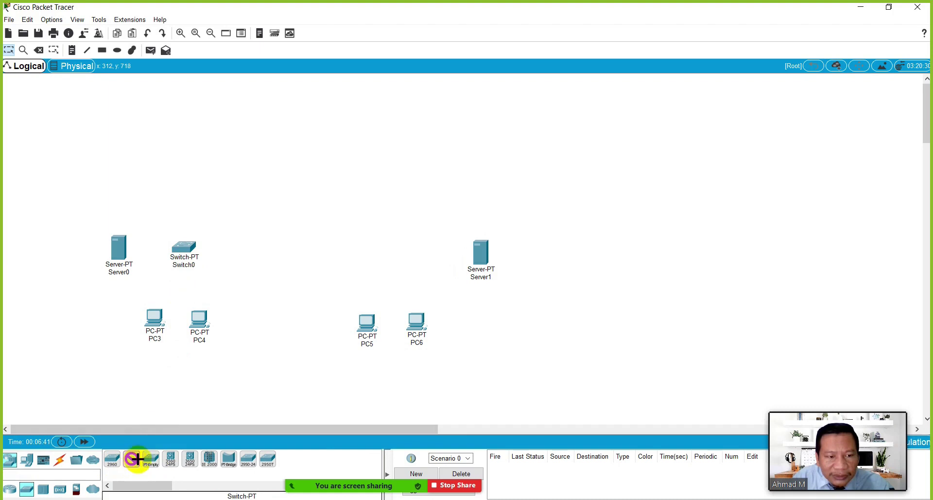
left_click(384, 254)
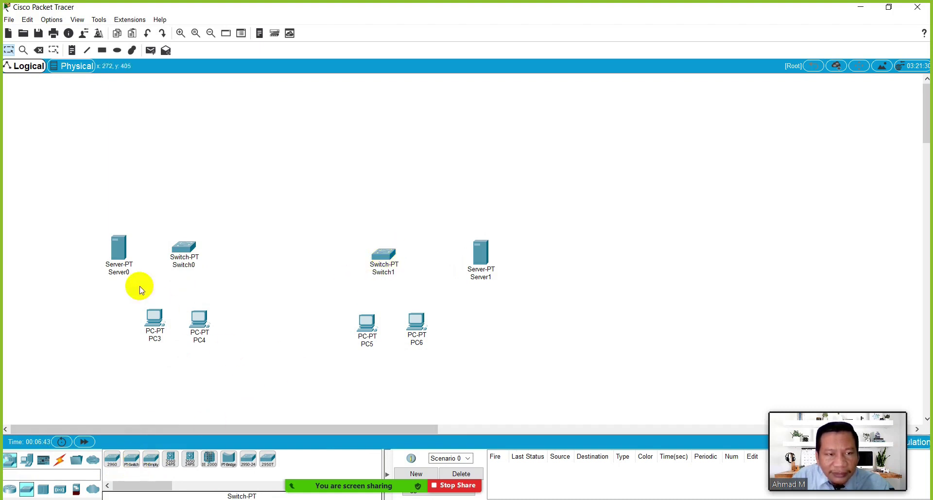
Move the Server0 device group slightly up and the Server1 device group up and farther right to widen the gap.
left_click_drag(85, 212, 226, 336)
left_click_drag(188, 265, 198, 229)
left_click_drag(339, 211, 513, 338)
left_click_drag(488, 256, 548, 221)
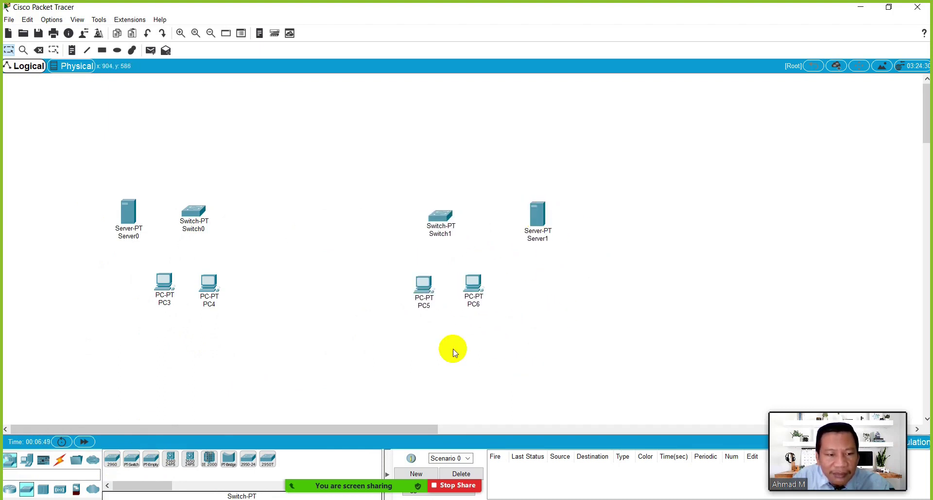
Place one 1841 router above and between the two switches.
left_click(27, 460)
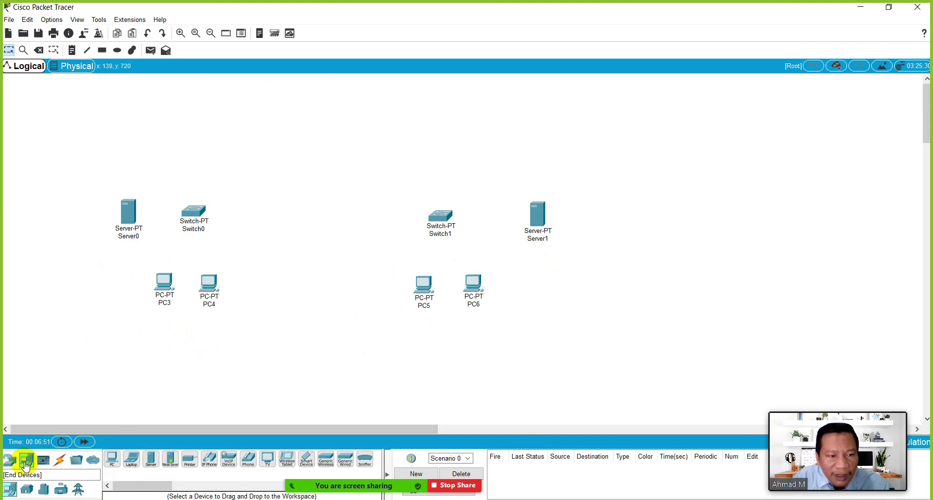
left_click(9, 461)
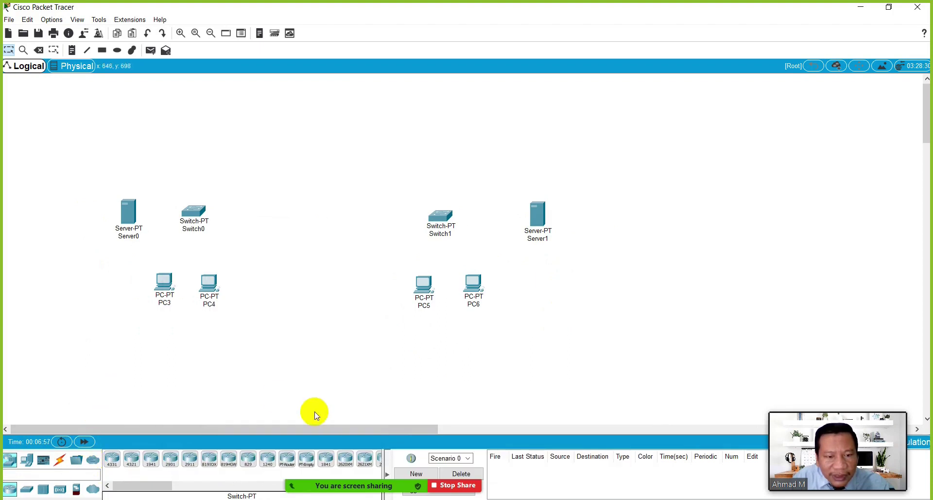
left_click(320, 462)
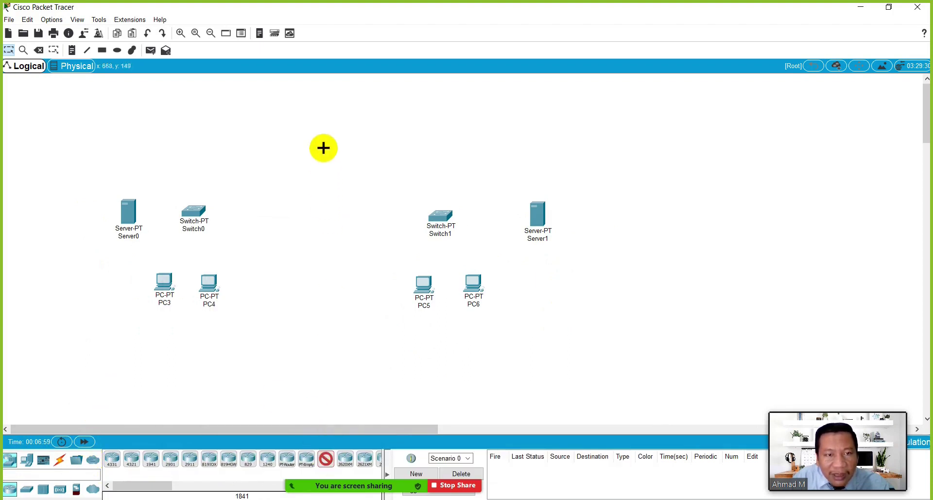
left_click(324, 147)
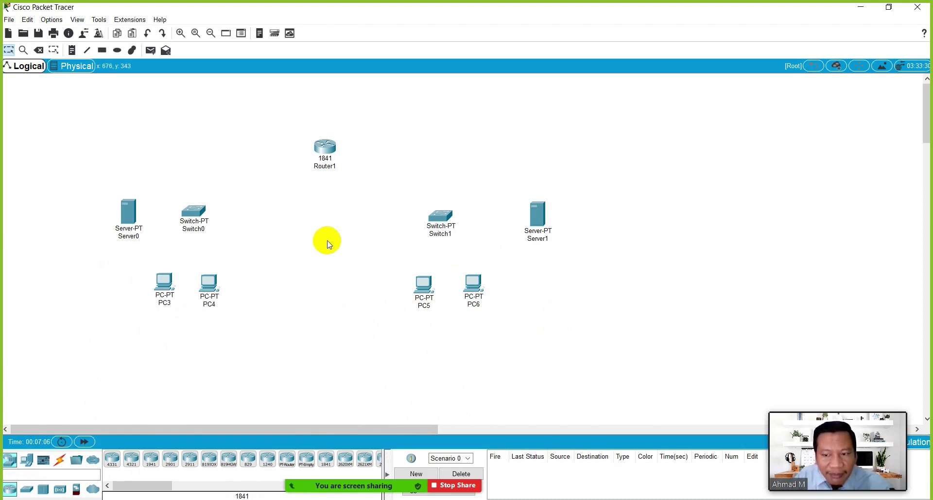
Move the servers outward and up, and shift the whole topology right and slightly down.
left_click_drag(128, 224, 119, 220)
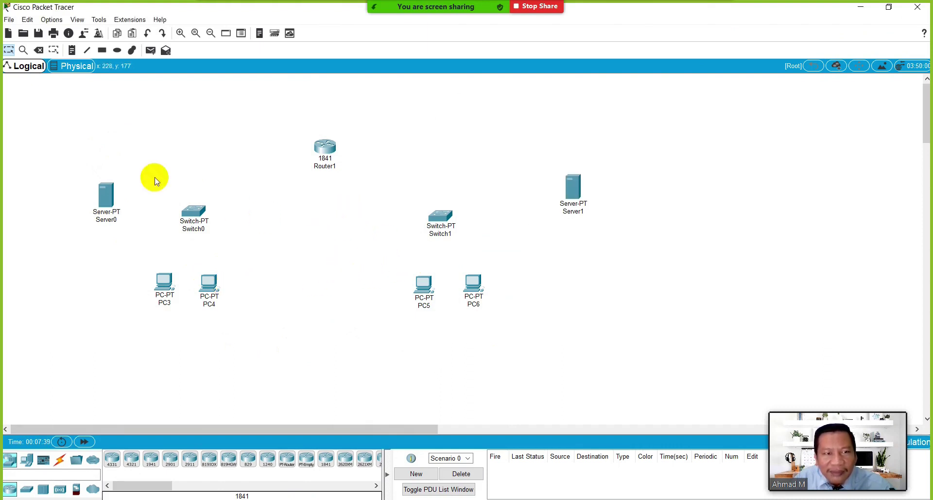
left_click_drag(51, 98, 611, 377)
left_click_drag(326, 149, 418, 172)
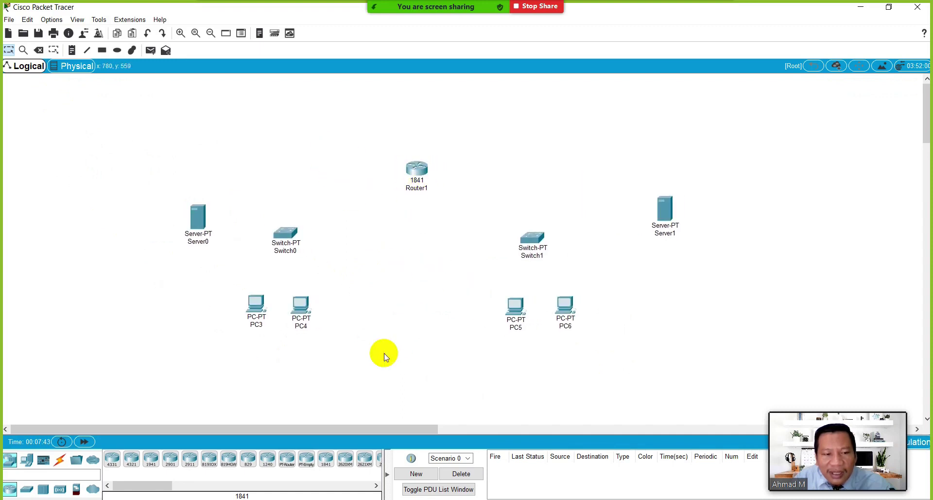
Connect Server0, PC3 and PC4 to Switch0 using the automatically chosen connection type.
left_click(60, 460)
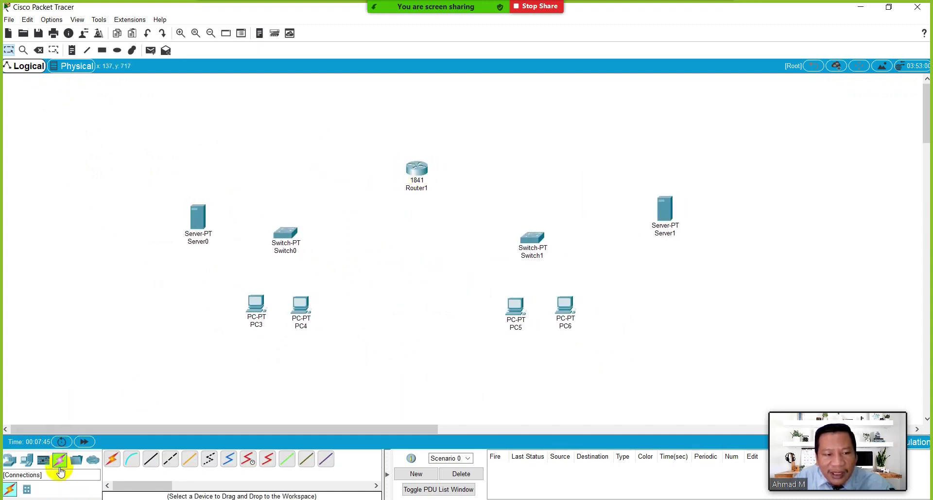
left_click(114, 463)
left_click(199, 221)
left_click(283, 233)
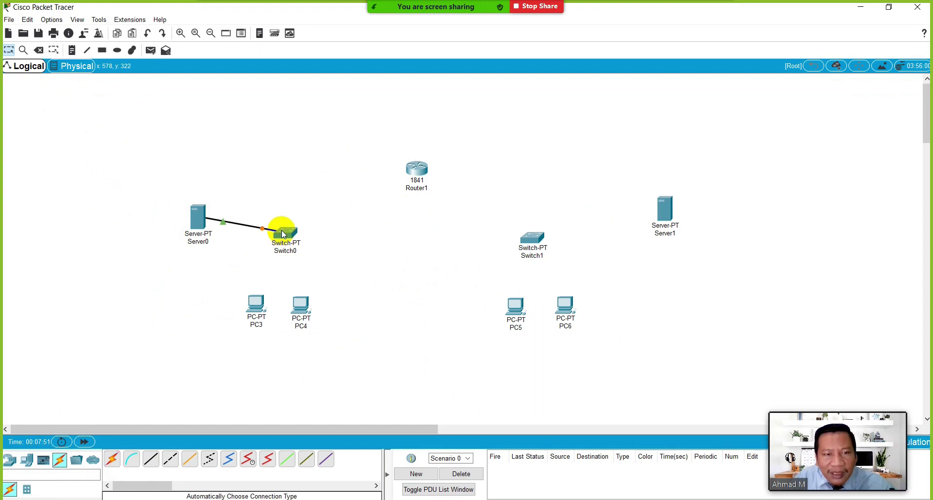
left_click(113, 461)
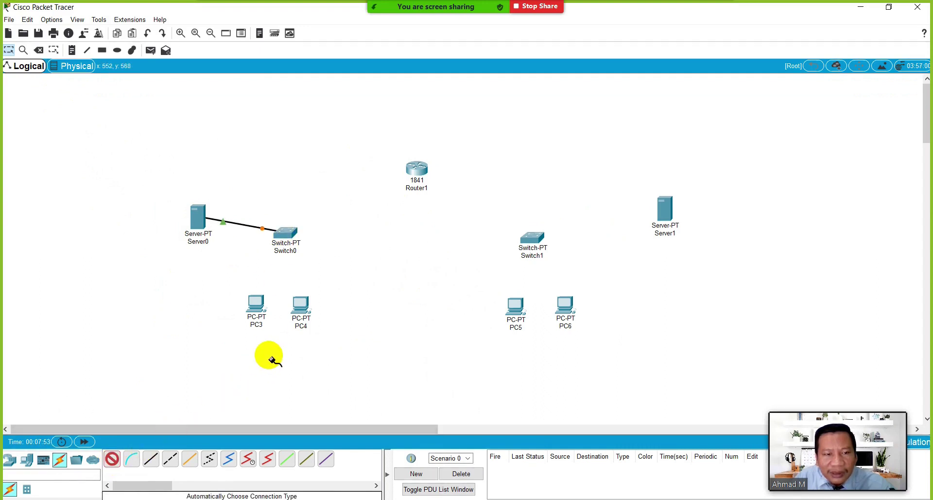
left_click(256, 306)
left_click(284, 235)
left_click(112, 461)
left_click(301, 313)
left_click(284, 234)
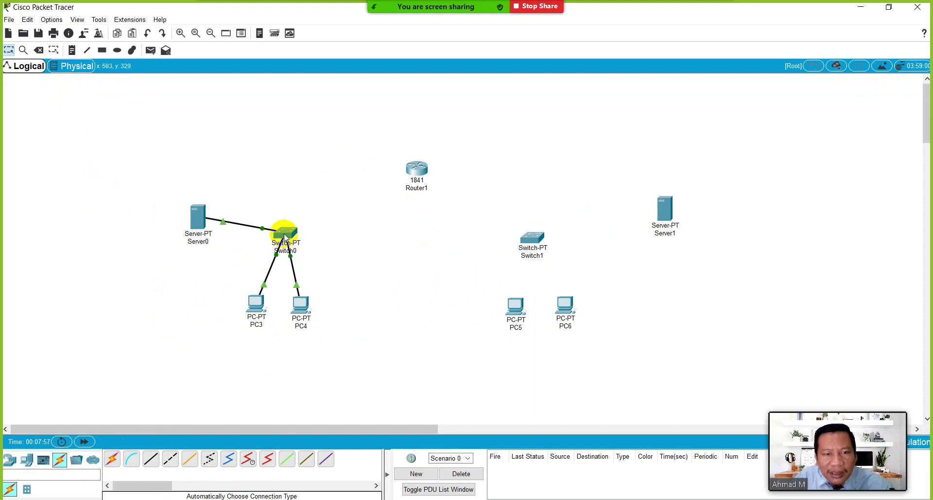
Connect PC5, PC6 and Server1 to Switch1 using the automatically chosen connection type.
left_click(113, 461)
left_click(514, 306)
left_click(532, 238)
left_click(112, 459)
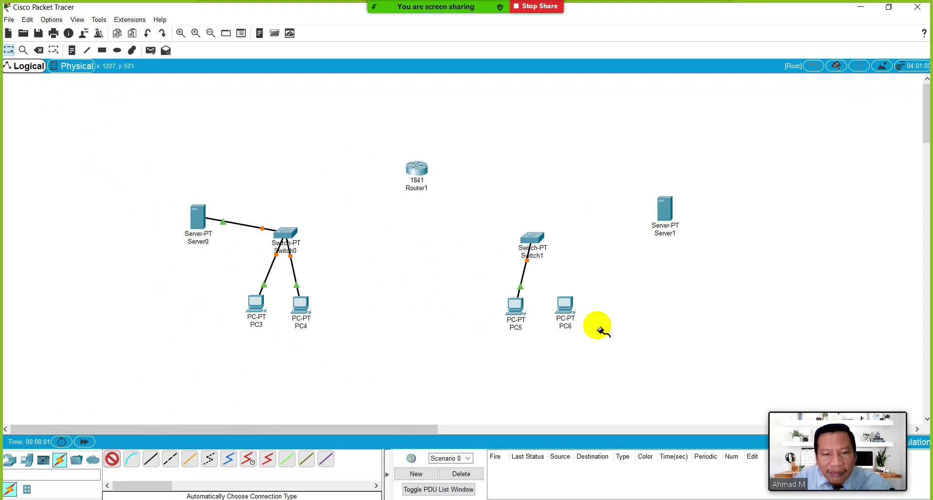
left_click(566, 306)
left_click(532, 238)
left_click(111, 459)
left_click(663, 208)
left_click(533, 238)
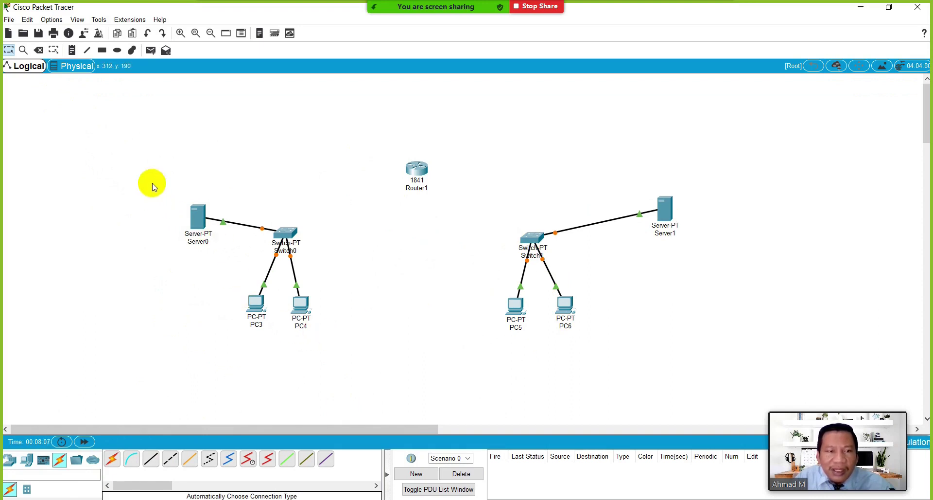
left_click_drag(146, 163, 297, 252)
left_click_drag(519, 177, 702, 375)
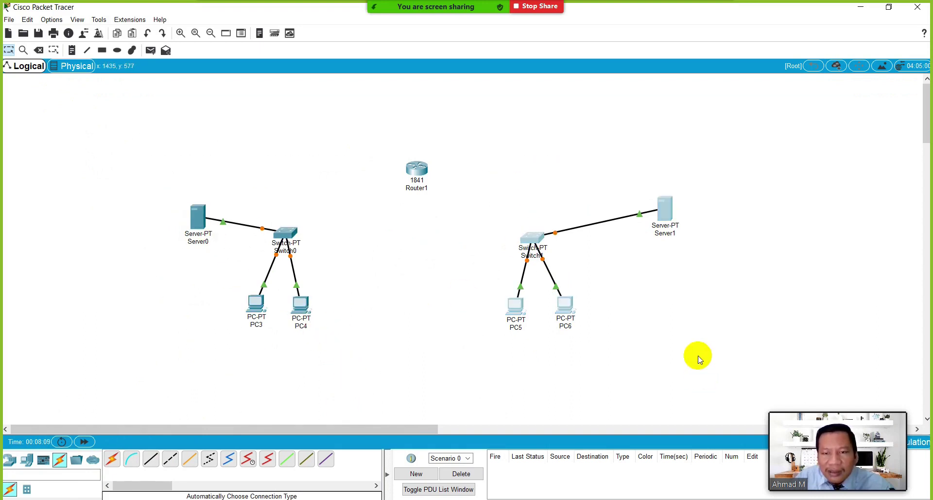
left_click(699, 362)
Move Server0 slightly left and raise Router1 a little above the two switch groups.
left_click_drag(195, 216, 190, 217)
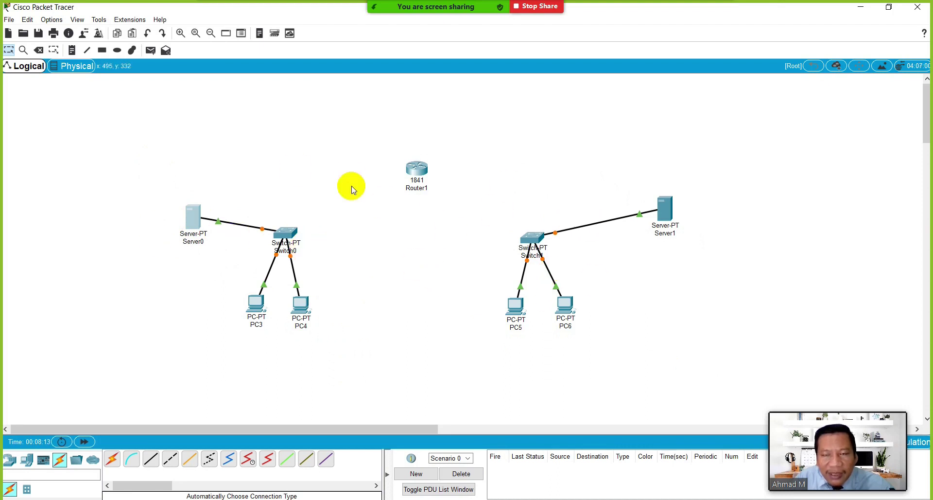
left_click_drag(419, 170, 411, 150)
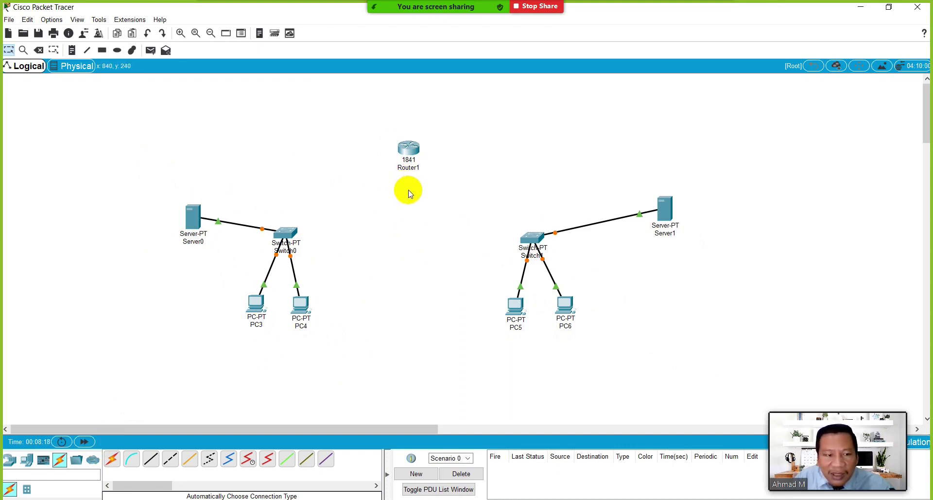
Connect Switch0 and Switch1 to Router1 using the automatically chosen connection type.
left_click(112, 458)
left_click(283, 234)
left_click(408, 151)
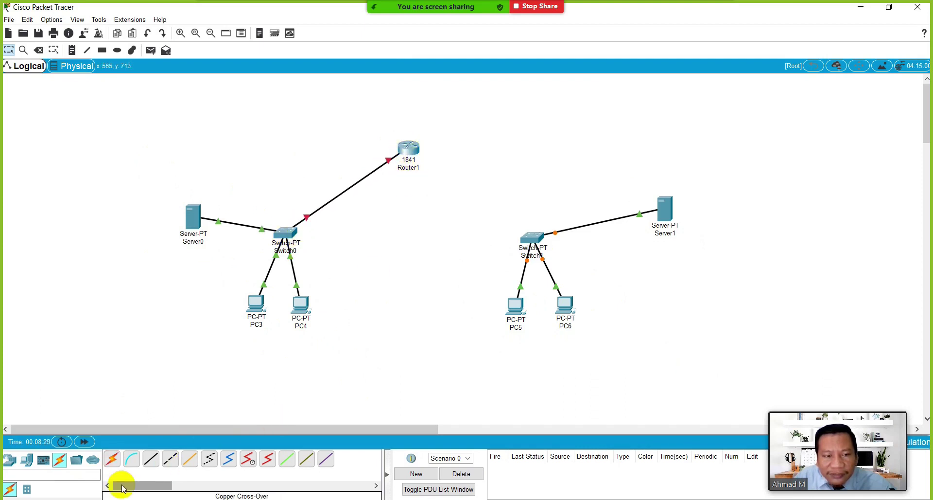
left_click(114, 459)
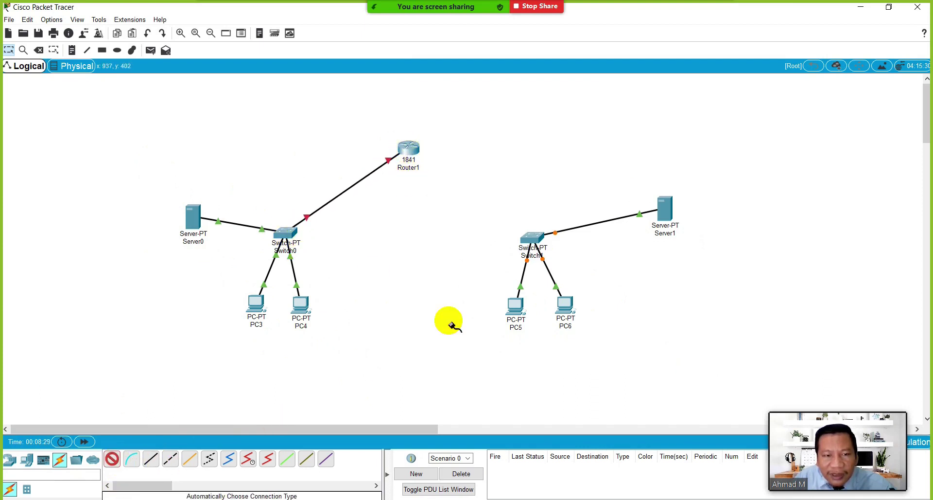
left_click(414, 151)
left_click(532, 238)
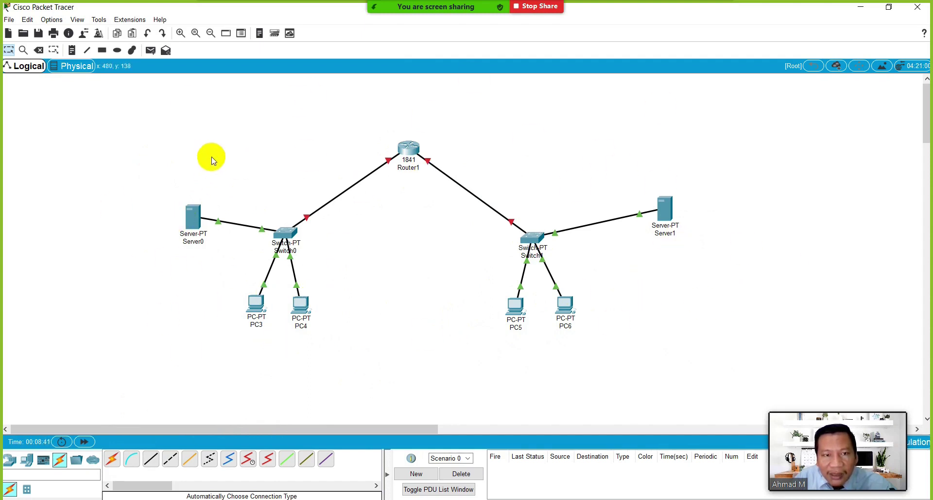
Add the note 192.168.10.10 beside Server0 and the note 170.125.50.10 beside Server1.
left_click(109, 248)
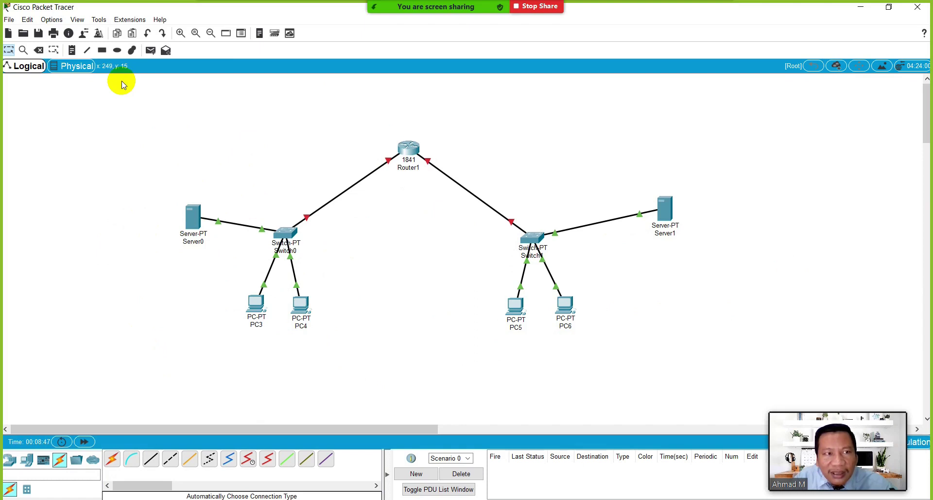
left_click(73, 50)
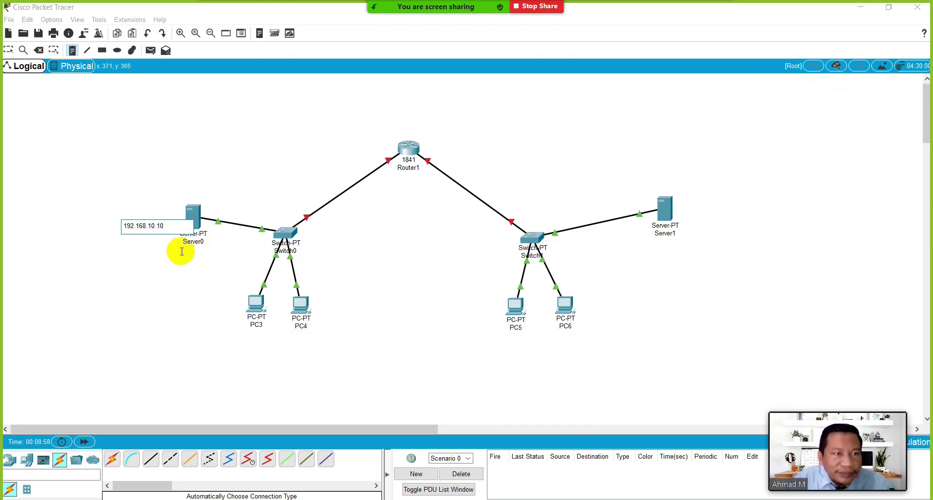
left_click(693, 225)
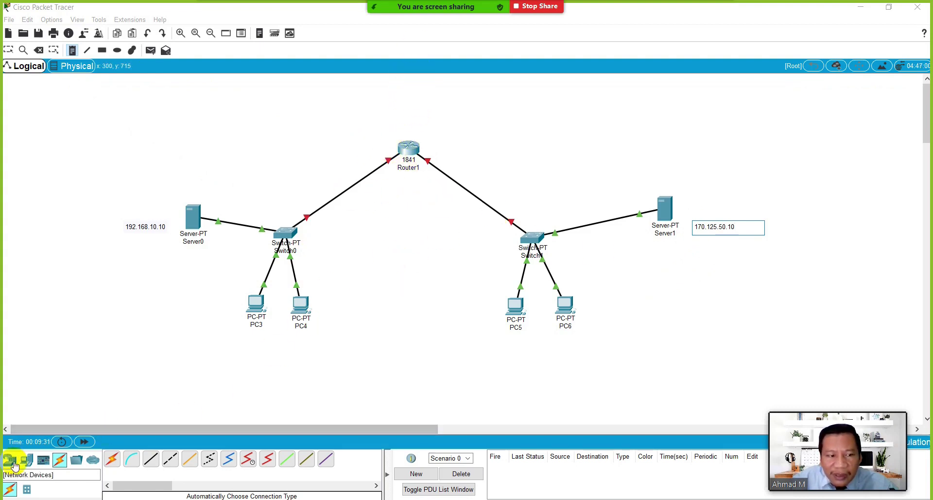
left_click(8, 50)
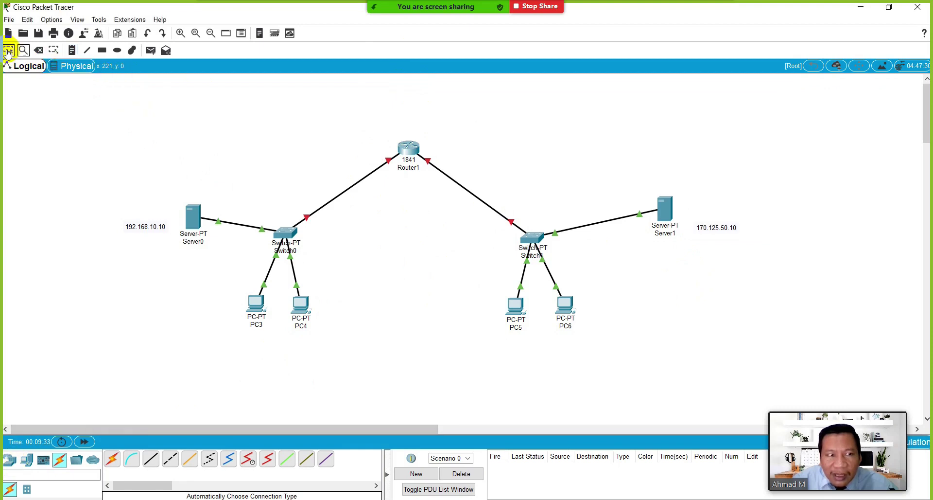
Open Router1's configuration, examine its list of FastEthernet interfaces and close the device window.
left_click(412, 152)
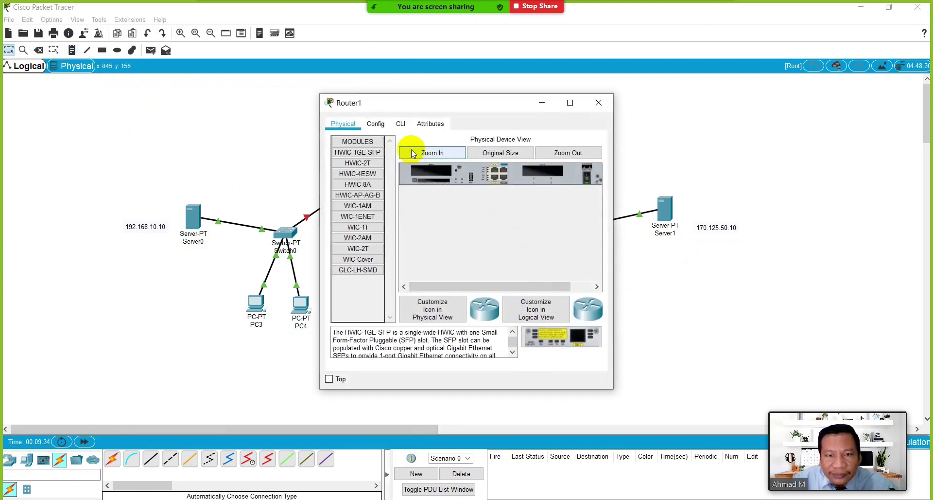
left_click(378, 126)
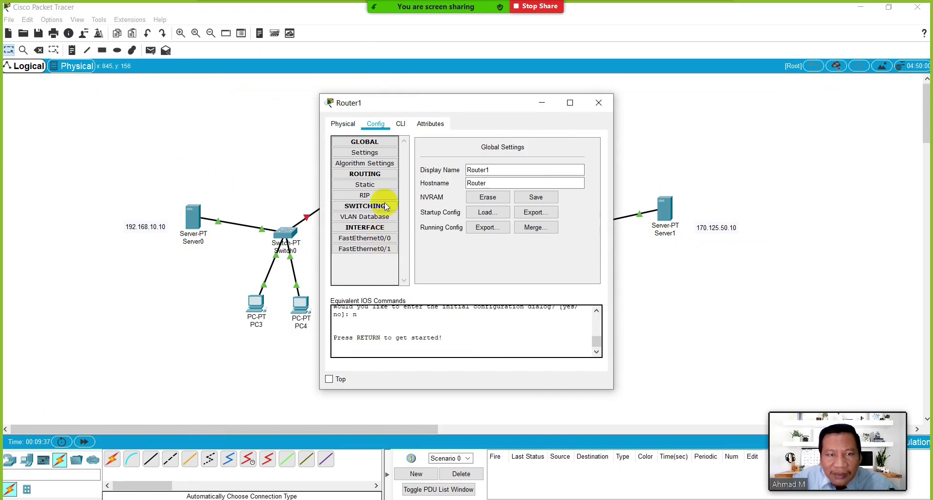
left_click_drag(417, 103, 621, 90)
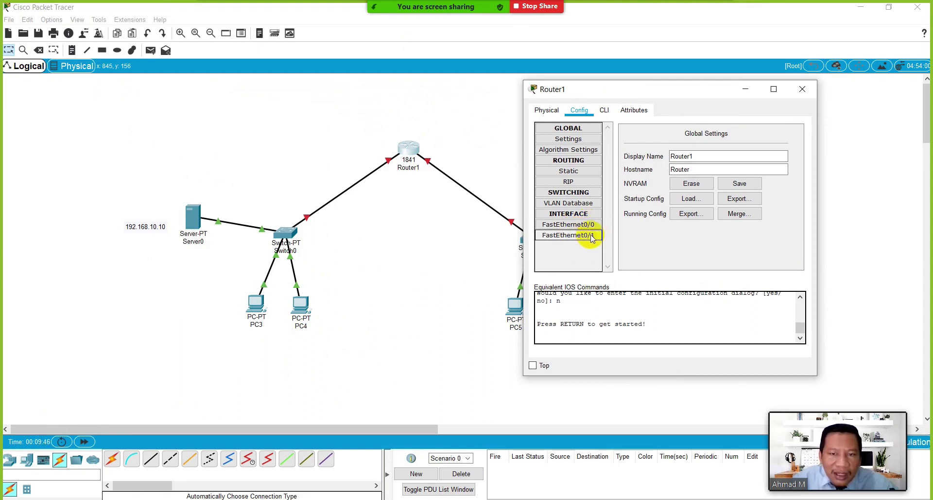
left_click_drag(729, 90, 715, 152)
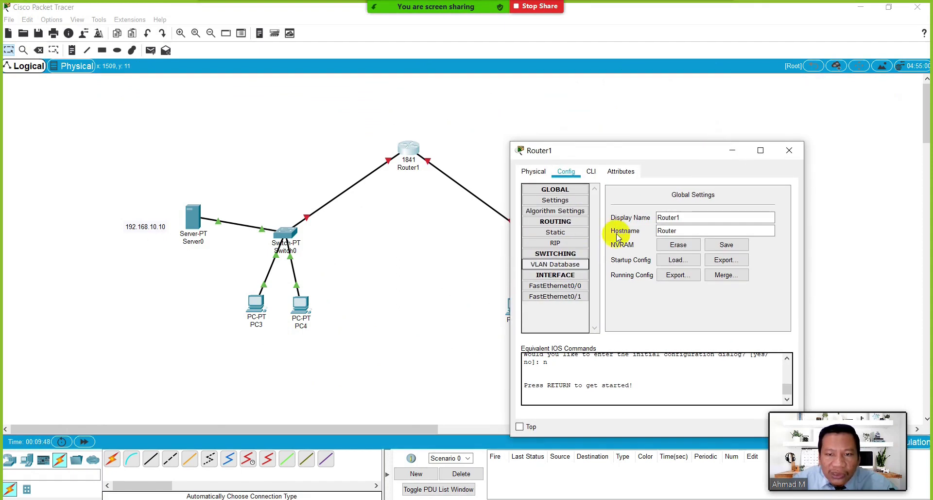
left_click(788, 150)
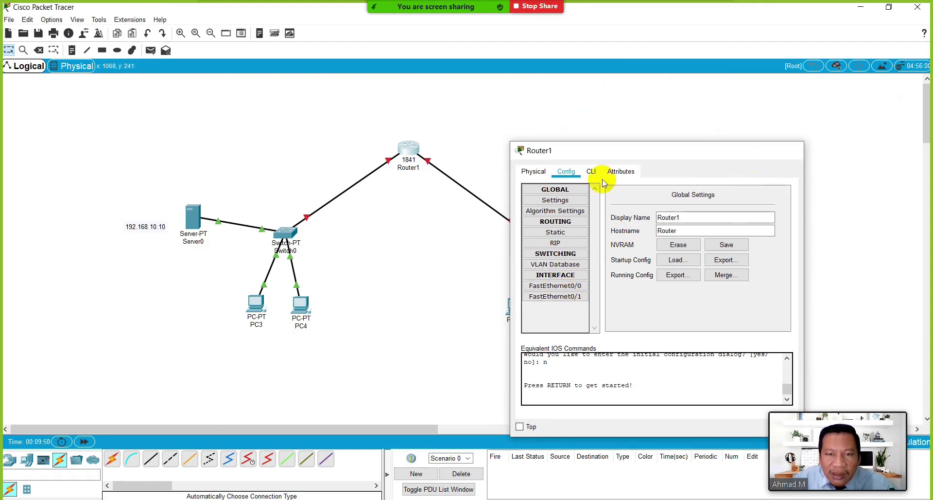
left_click_drag(96, 124, 396, 359)
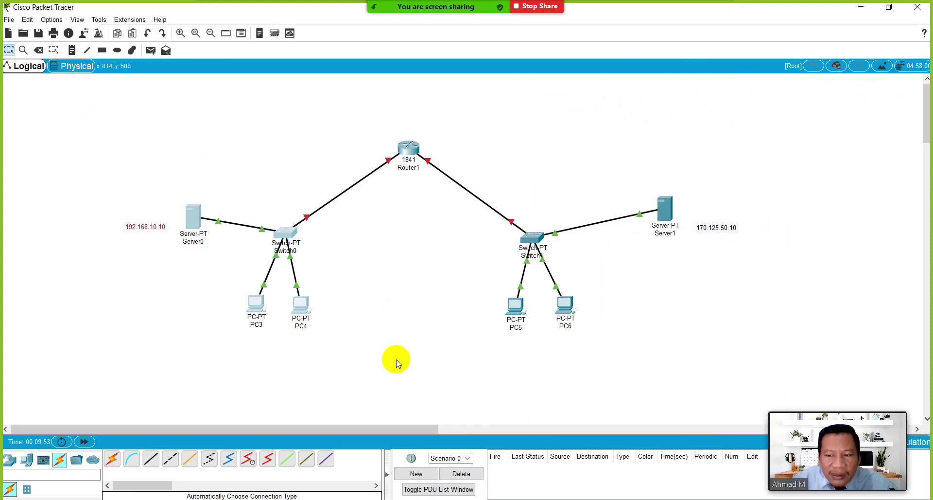
left_click_drag(434, 89, 775, 382)
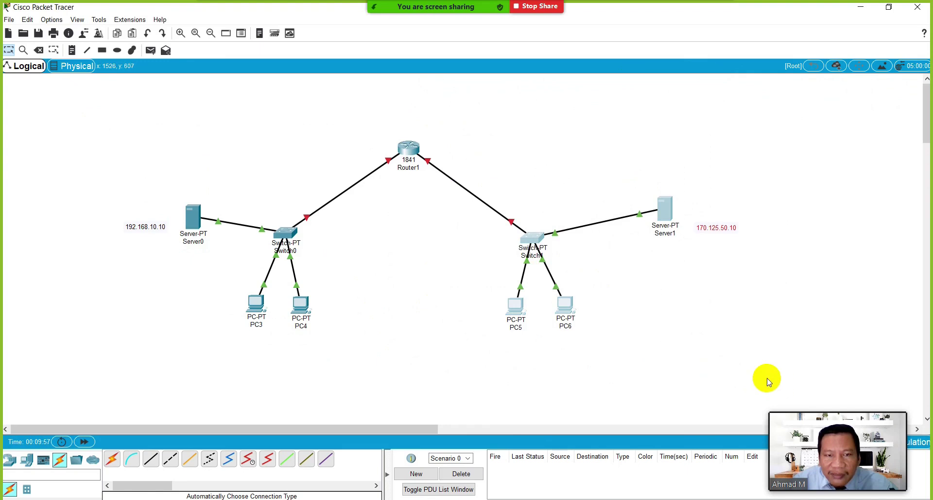
left_click(427, 290)
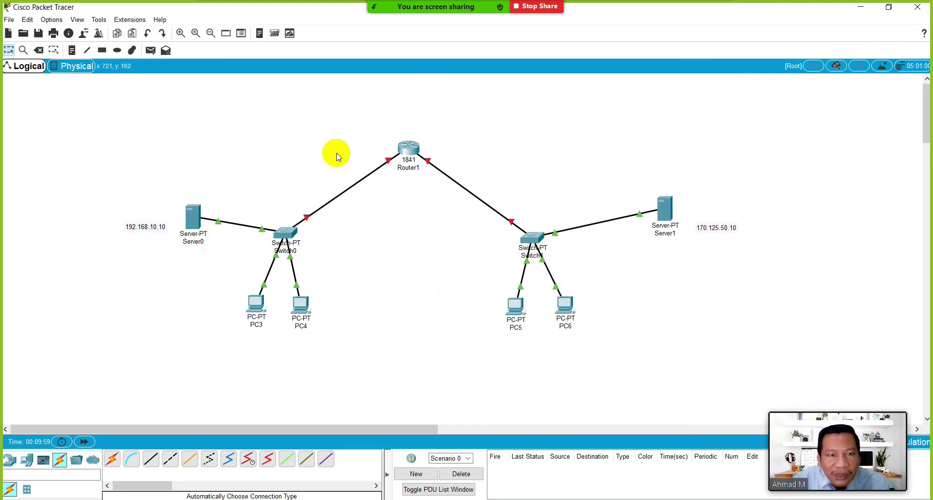
Add the note 192.168.10.254 on the Switch0 side of Router1 and the note 170.125.50.254 on its Switch1 side.
left_click(72, 50)
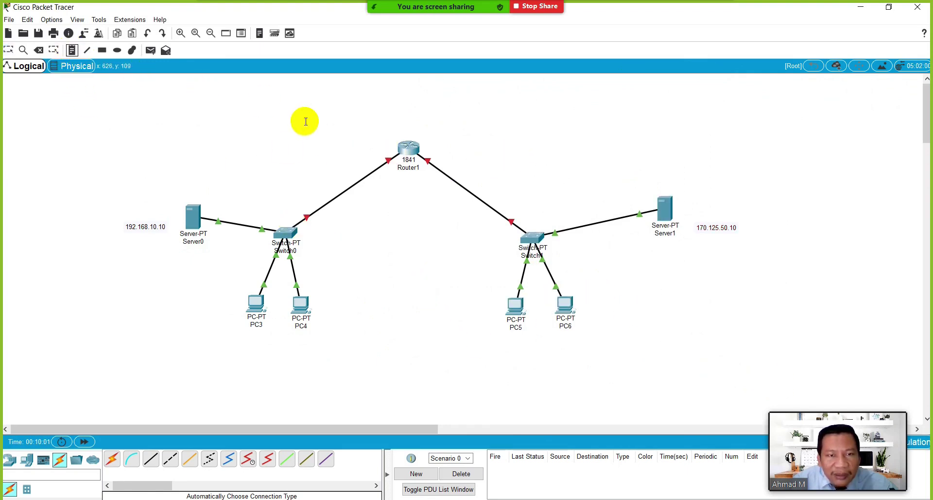
left_click(320, 149)
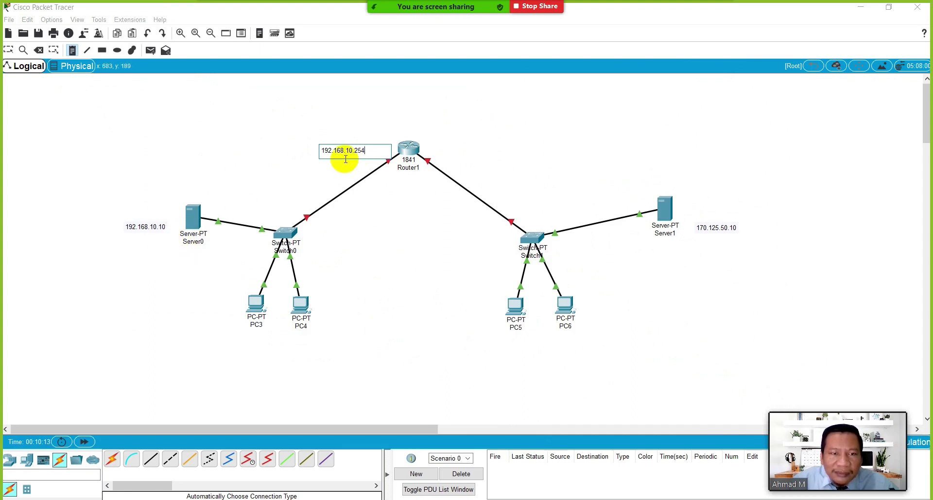
left_click(440, 154)
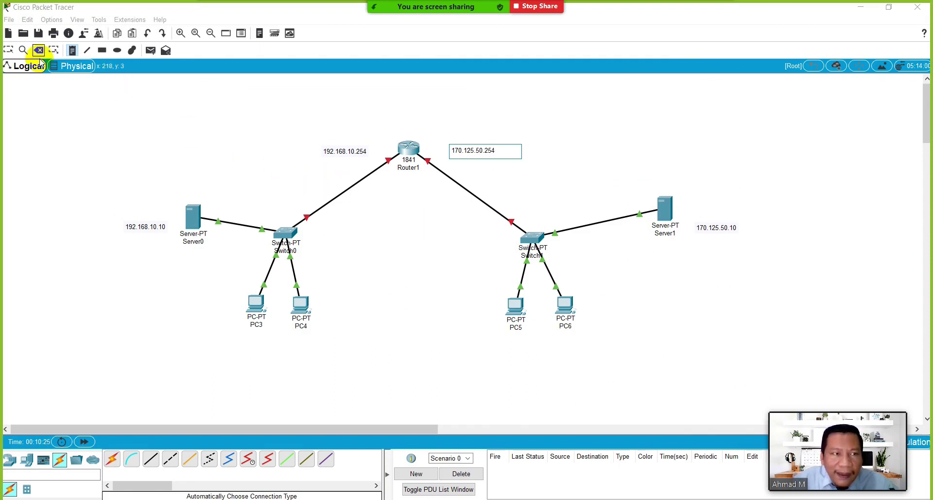
left_click(9, 50)
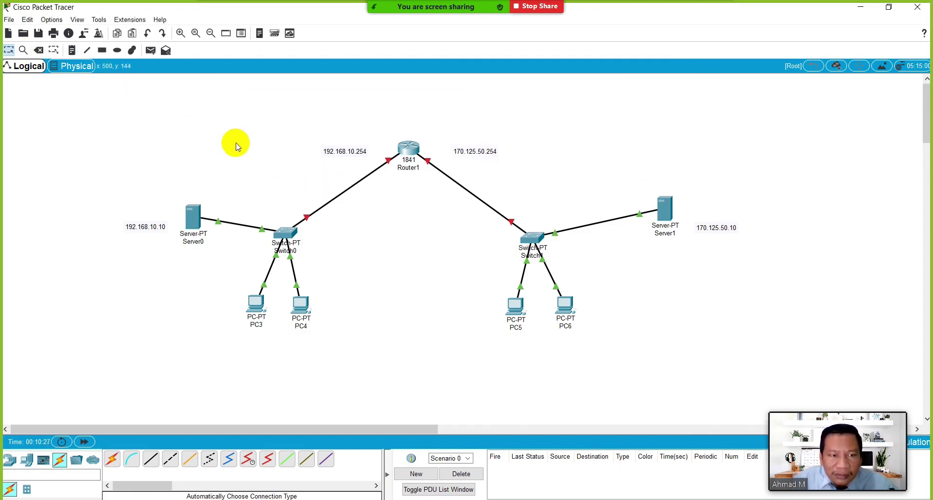
Move the notes 192.168.10.254 and 170.125.50.254 slightly closer to Router1.
left_click(366, 155)
left_click(339, 129)
left_click_drag(342, 155, 352, 151)
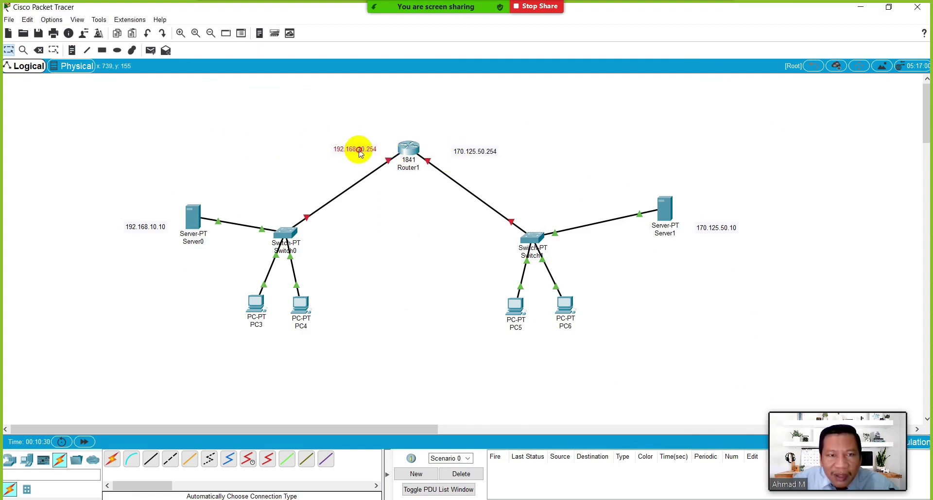
left_click_drag(467, 155, 453, 151)
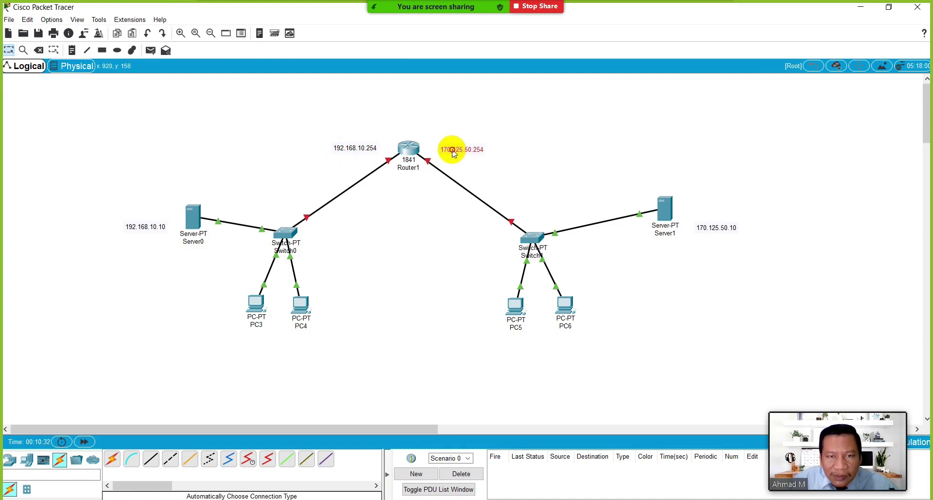
left_click(414, 206)
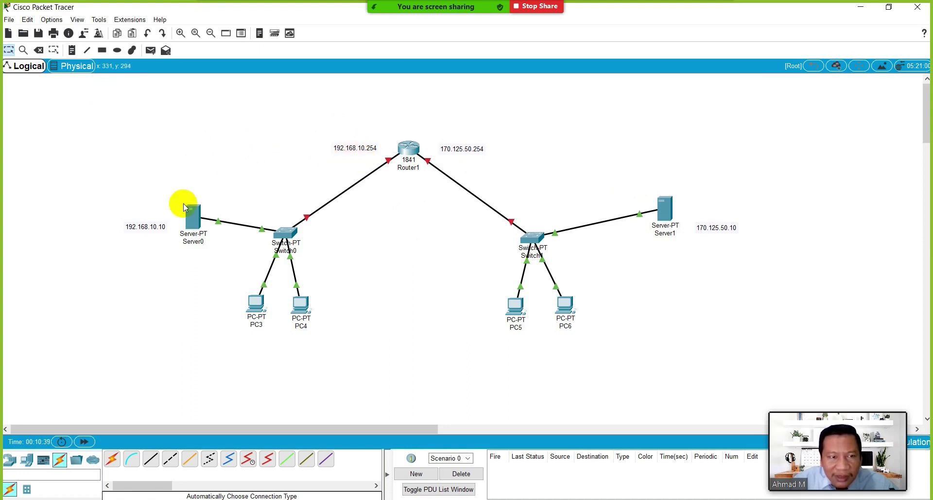
Move the notes 192.168.10.10 and 170.125.50.10 slightly up and closer to Server0 and Server1.
left_click_drag(140, 229, 151, 224)
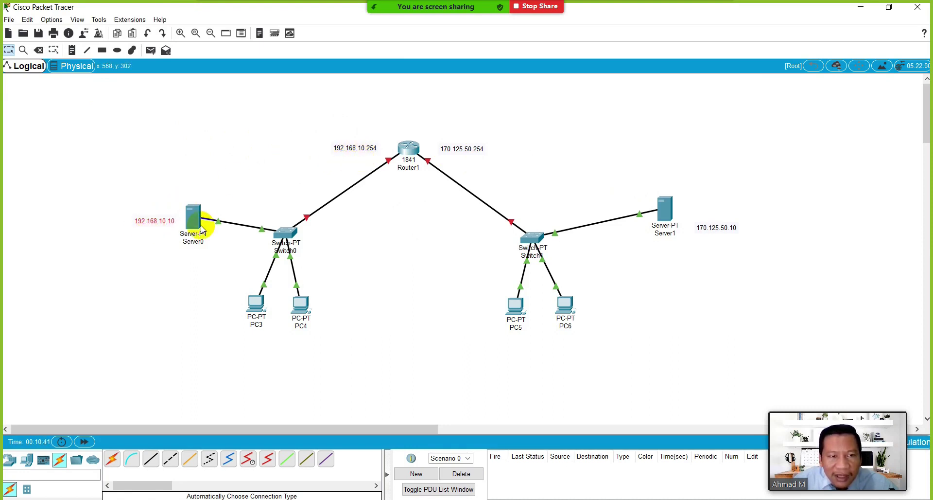
left_click_drag(714, 233, 708, 219)
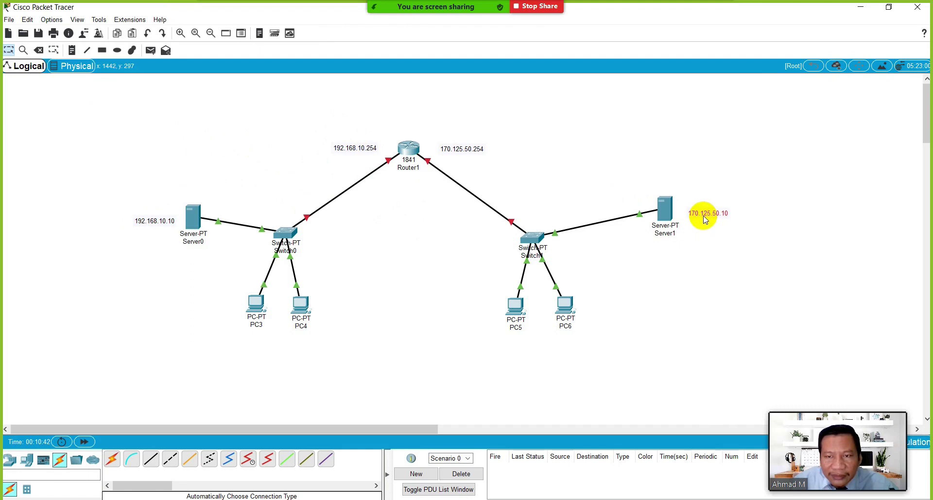
left_click(414, 296)
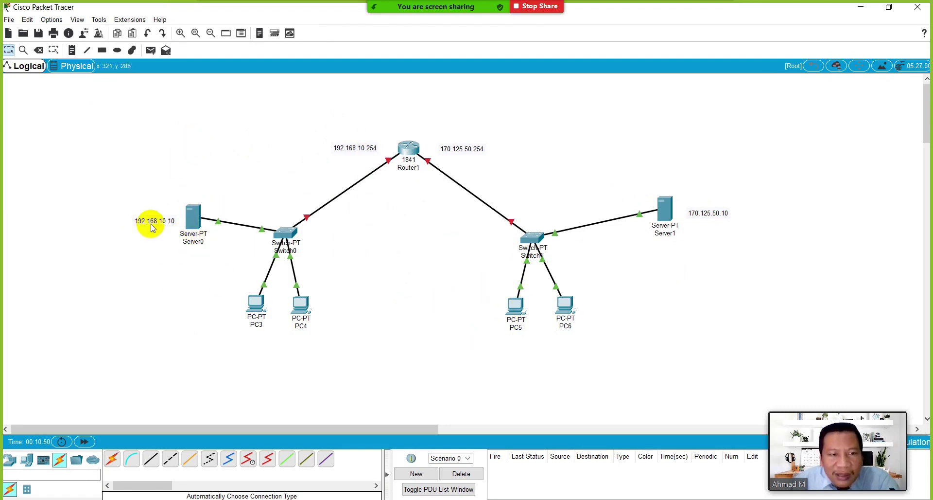
Configure Server0 with the static IPv4 address 192.168.10.10, subnet mask 255.255.255.0 and default gateway 192.168.10.254.
mouse_move(279, 232)
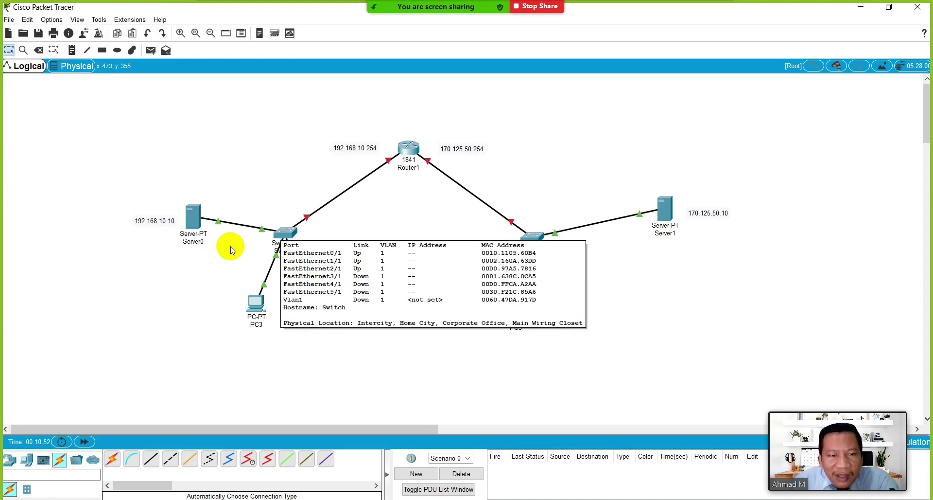
left_click(193, 219)
left_click_drag(433, 104, 483, 191)
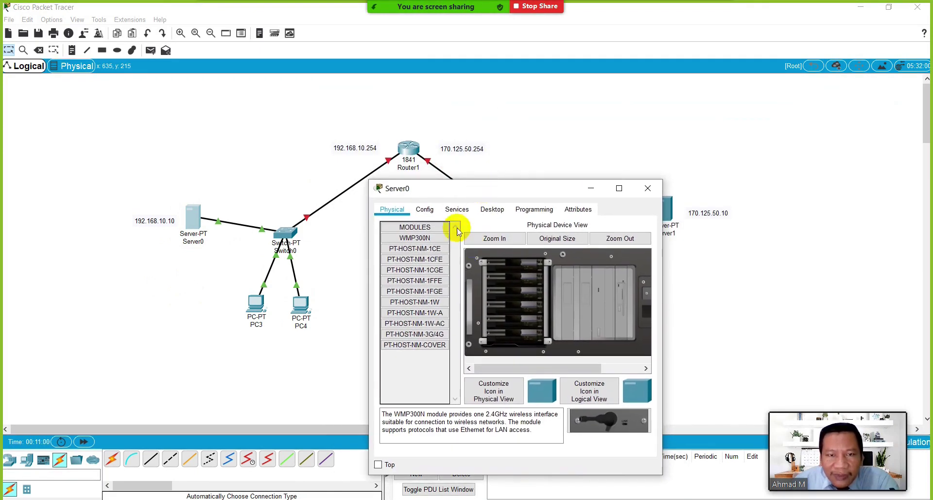
left_click(492, 209)
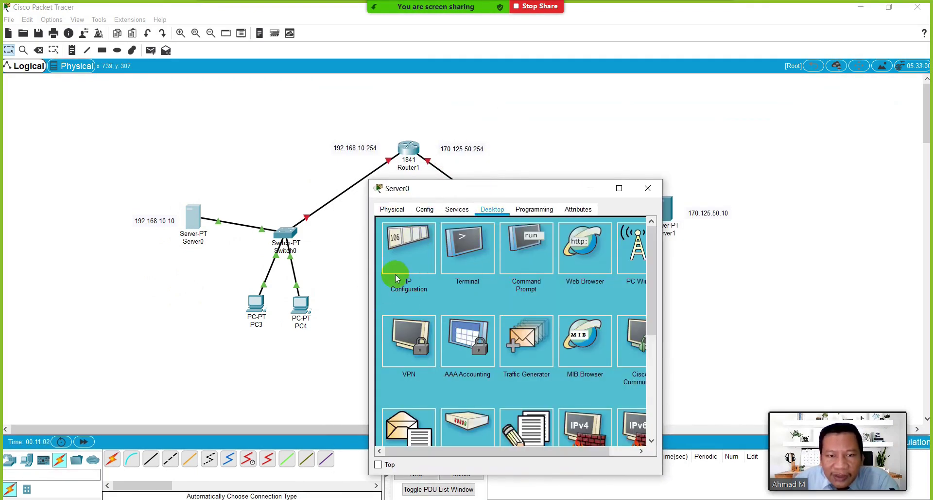
left_click(415, 249)
left_click(482, 270)
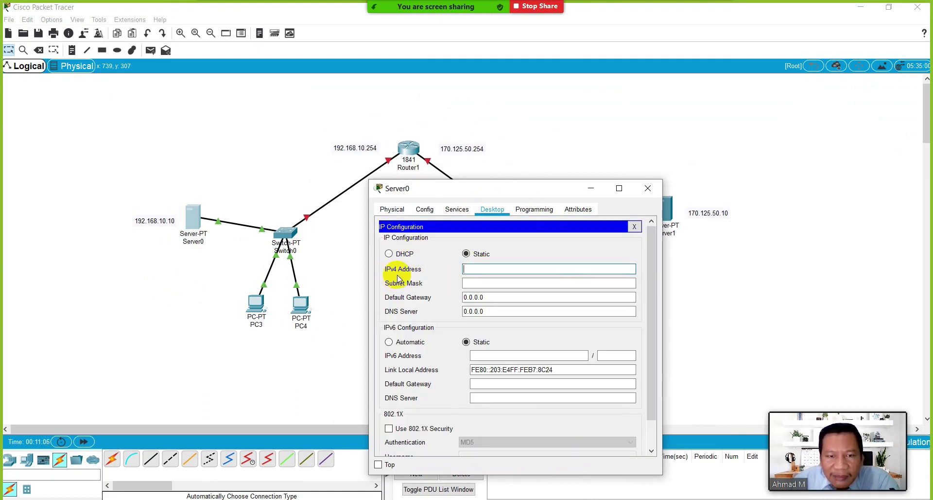
left_click(470, 270)
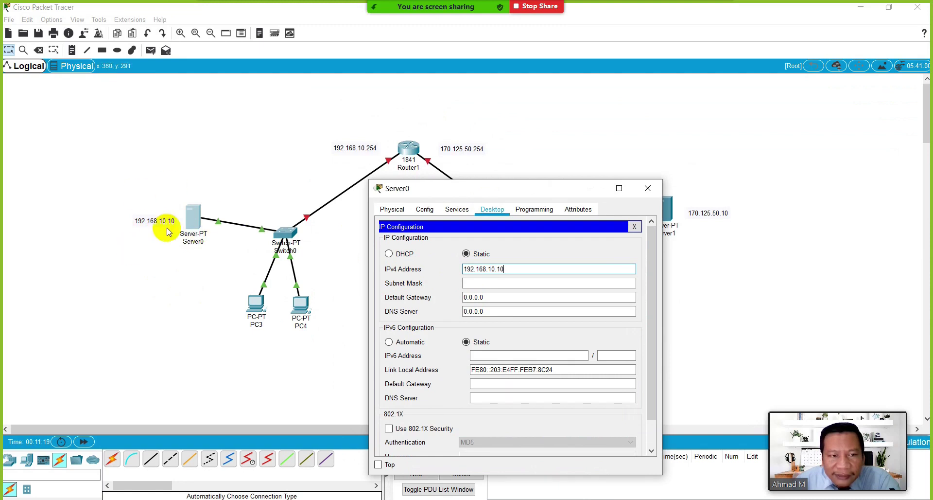
left_click(528, 283)
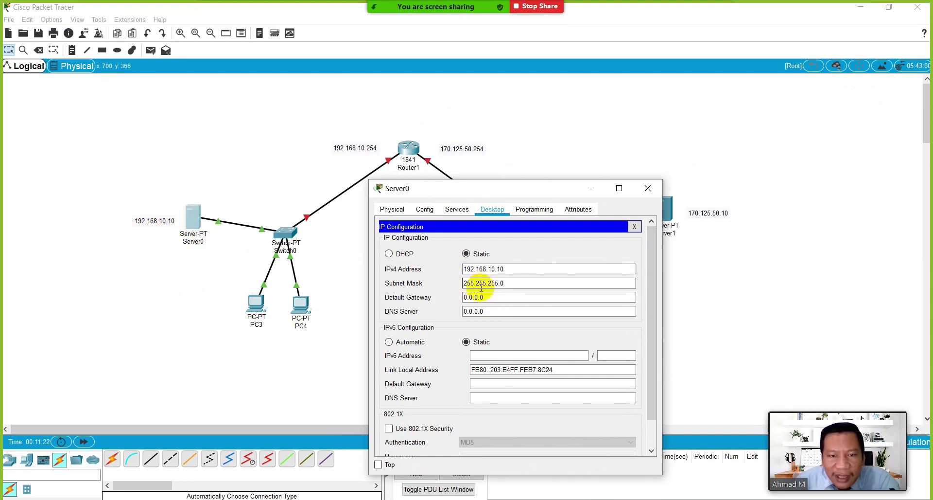
left_click(510, 298)
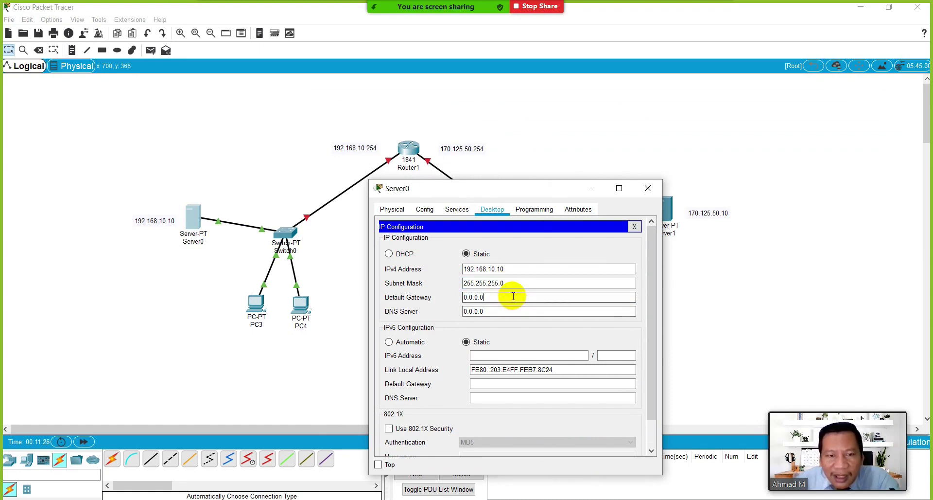
left_click_drag(468, 297, 442, 297)
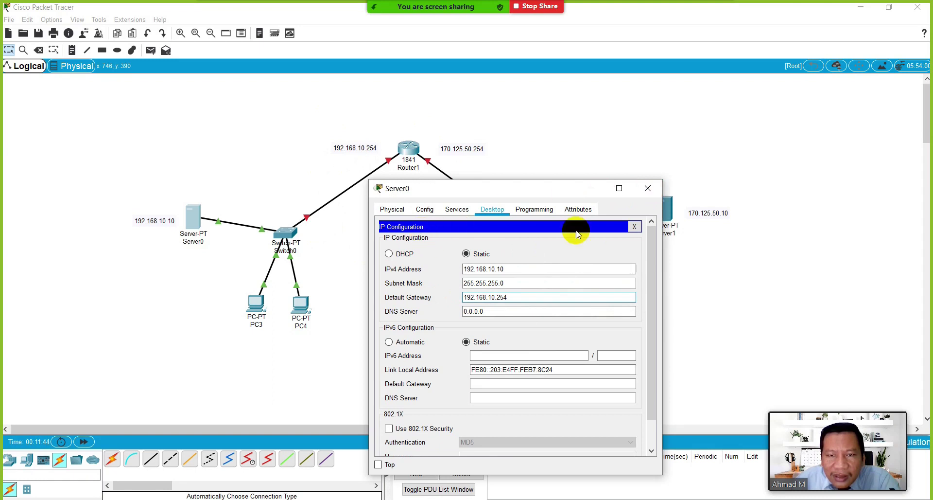
left_click(649, 189)
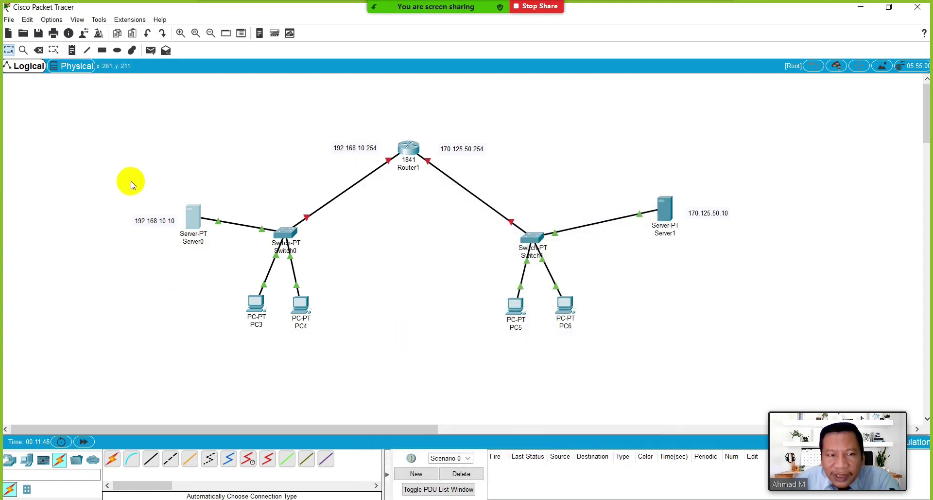
left_click_drag(96, 118, 370, 350)
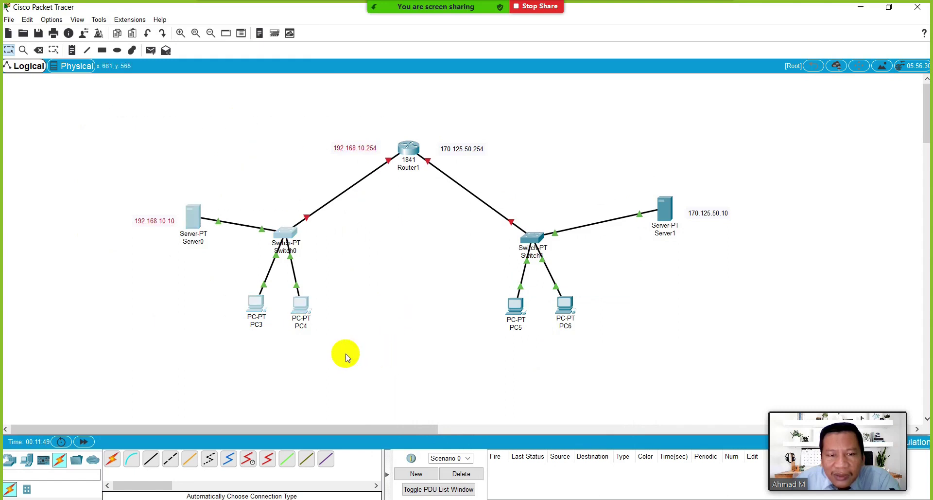
left_click(146, 302)
left_click(195, 220)
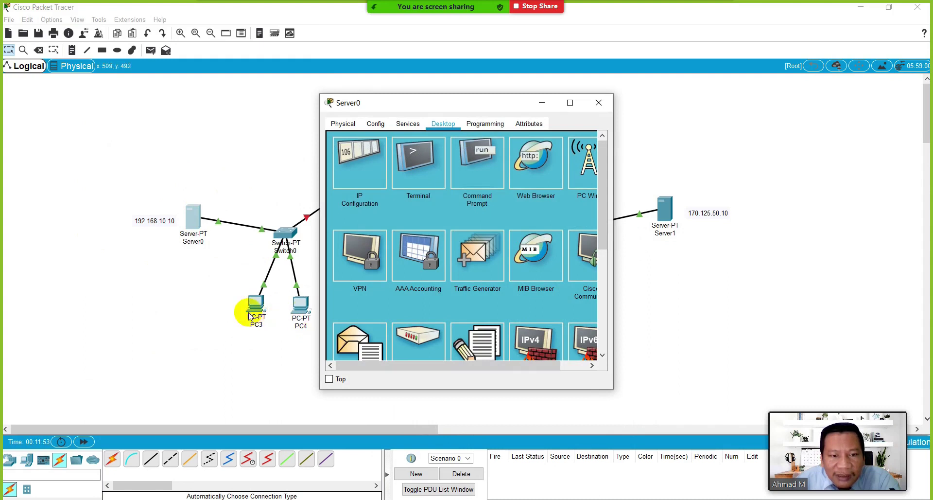
left_click_drag(418, 103, 478, 181)
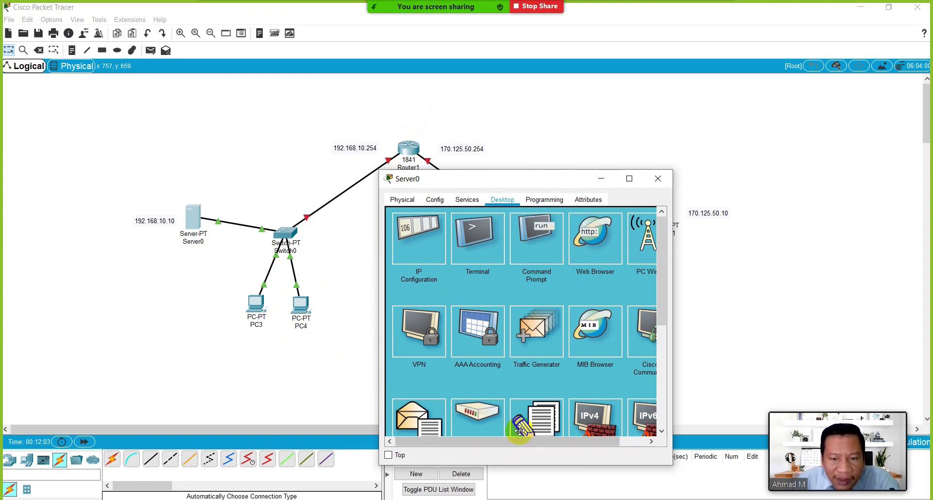
Switch to Chrome to read the DHCP definition in the "dhcp adalah" search results, and return to Packet Tracer to close Server0's window.
mouse_move(404, 499)
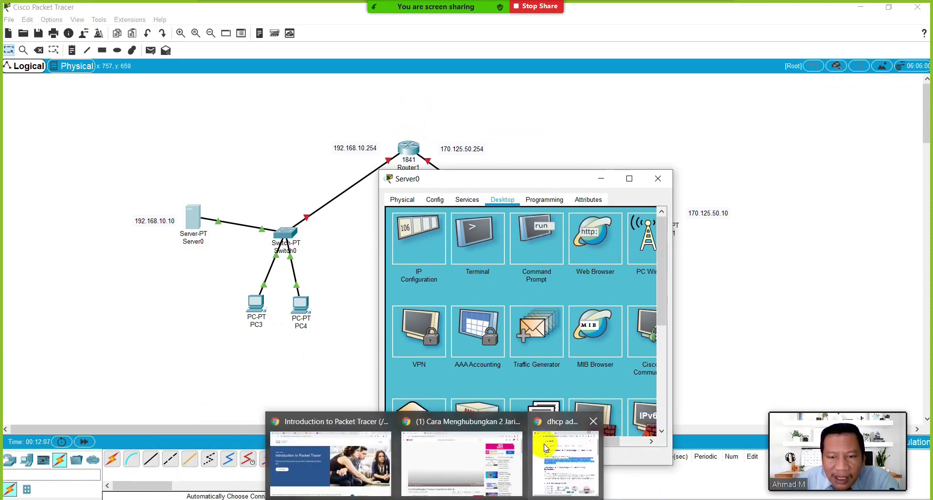
left_click(562, 414)
left_click_drag(334, 142, 327, 76)
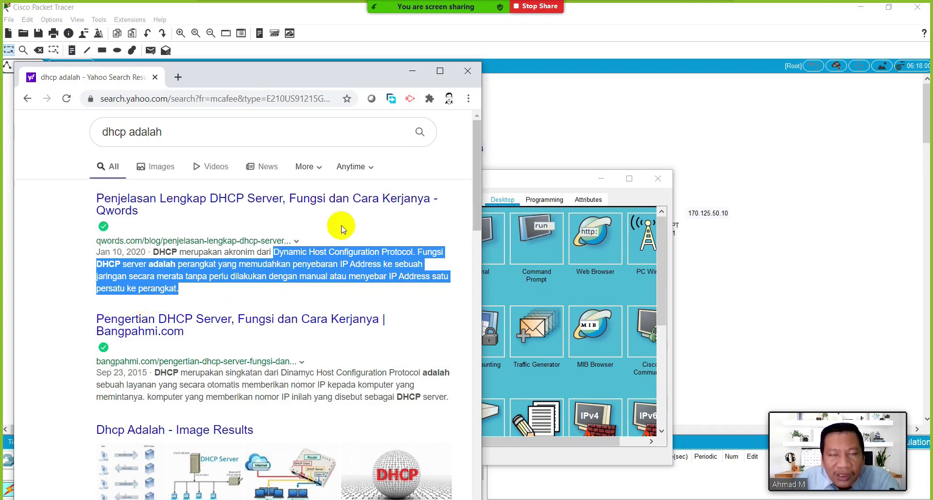
left_click(407, 73)
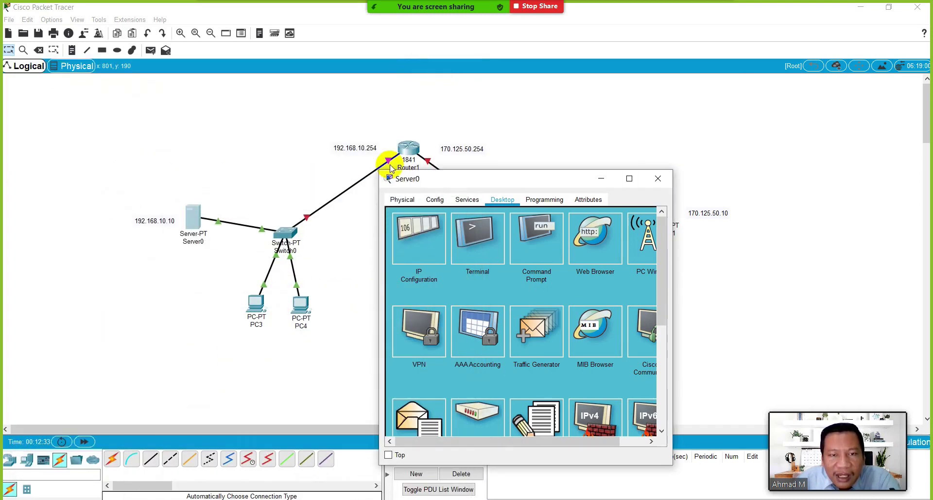
left_click_drag(491, 180, 611, 115)
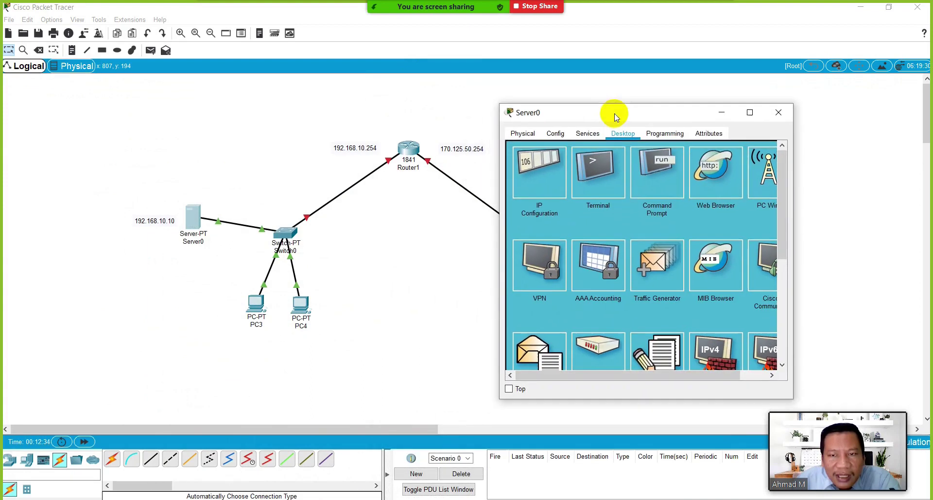
left_click(774, 112)
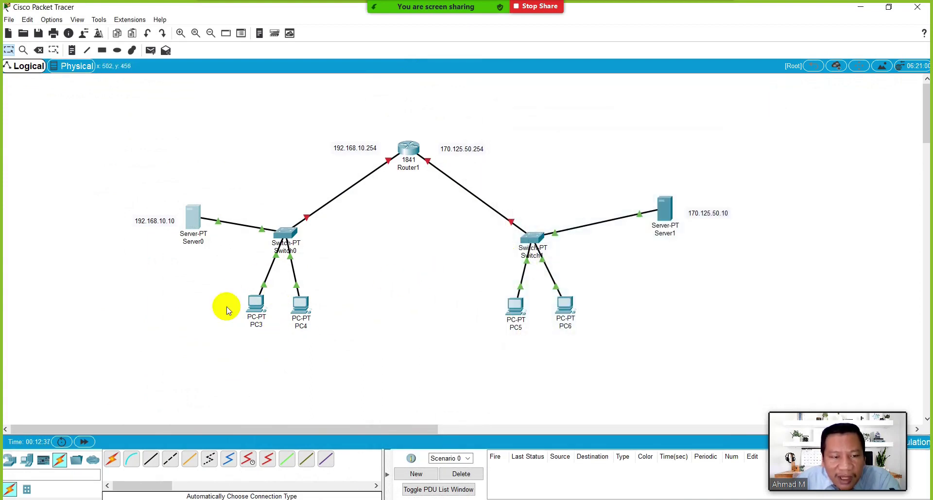
View PC3's IP configuration and close its window without changing anything.
left_click(255, 309)
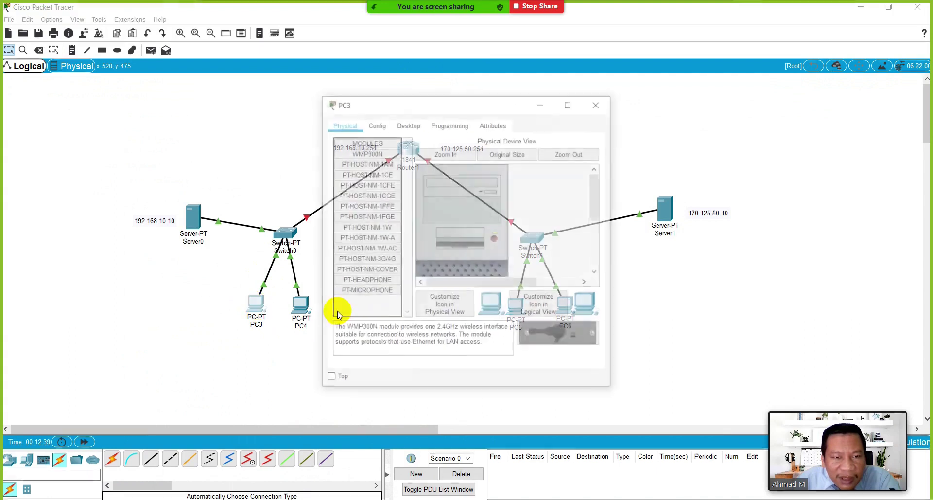
left_click(420, 125)
left_click(363, 165)
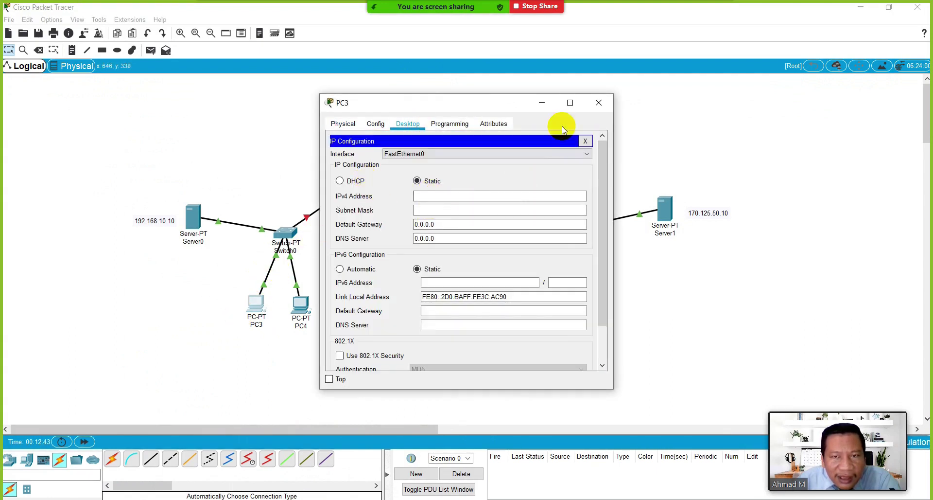
left_click(597, 102)
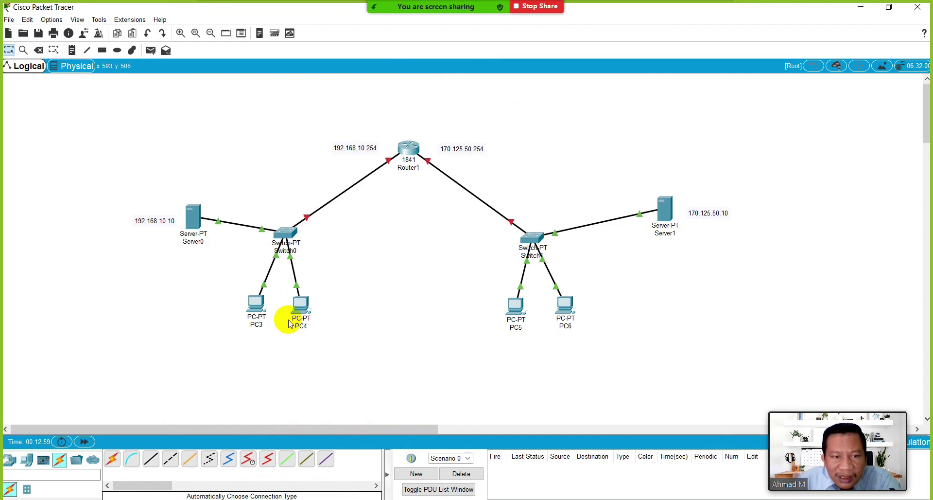
Turn on Server0's DHCP service and set the serverPool default gateway to 192.168.10.254.
left_click(192, 217)
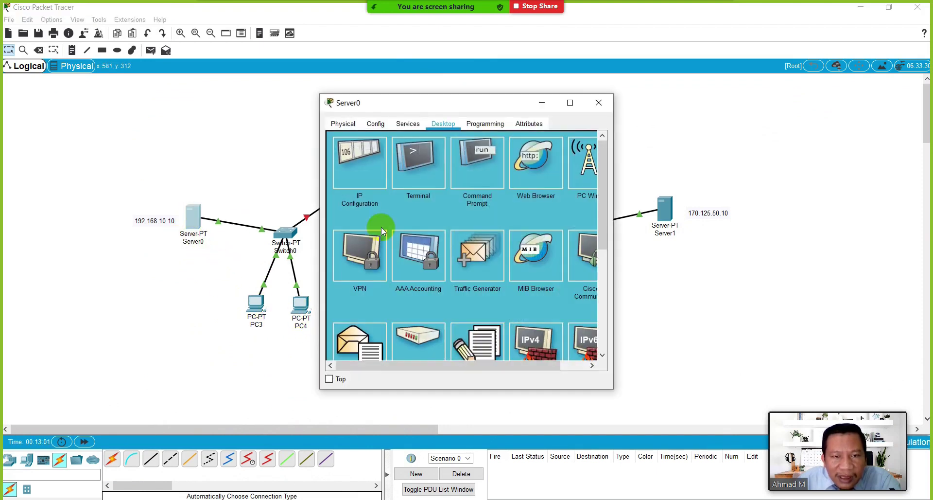
left_click(365, 126)
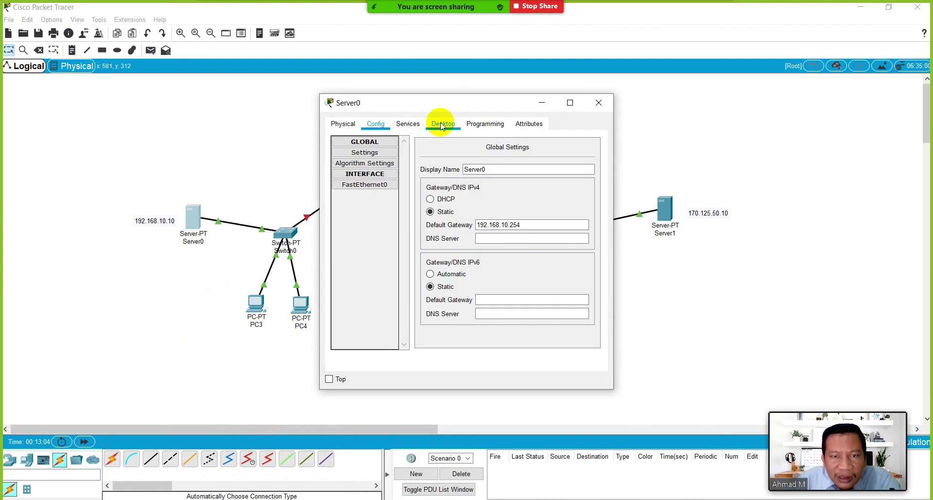
left_click(411, 124)
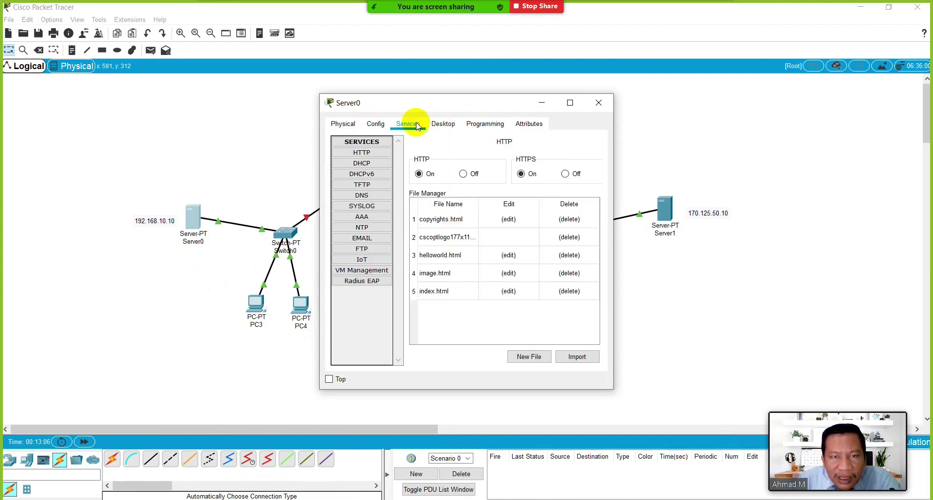
left_click_drag(446, 104, 537, 107)
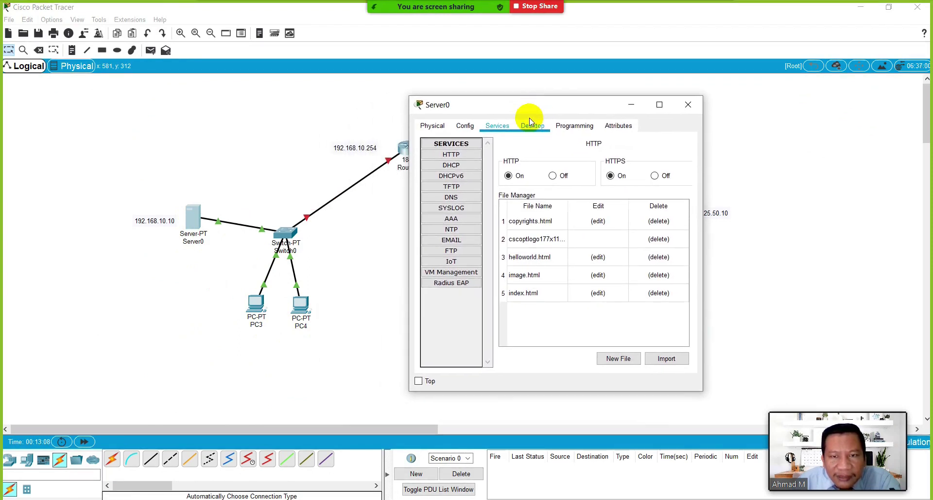
left_click_drag(478, 107, 421, 193)
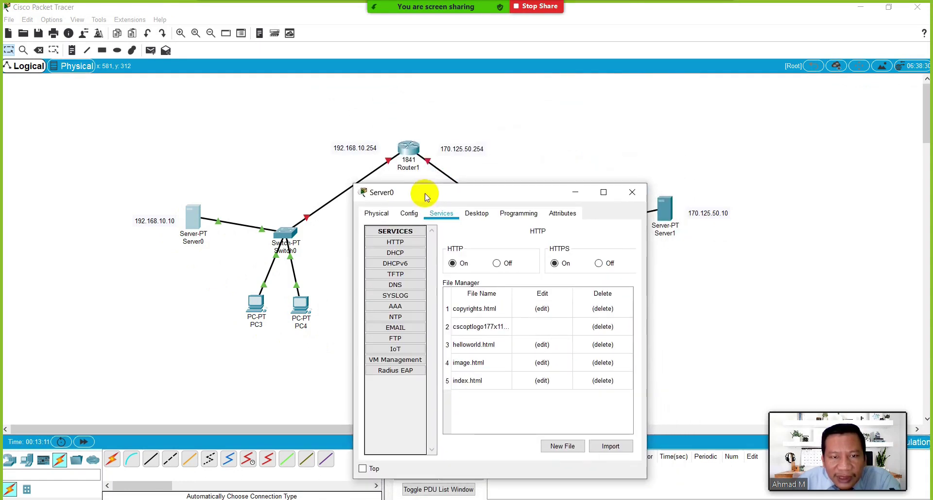
left_click(408, 253)
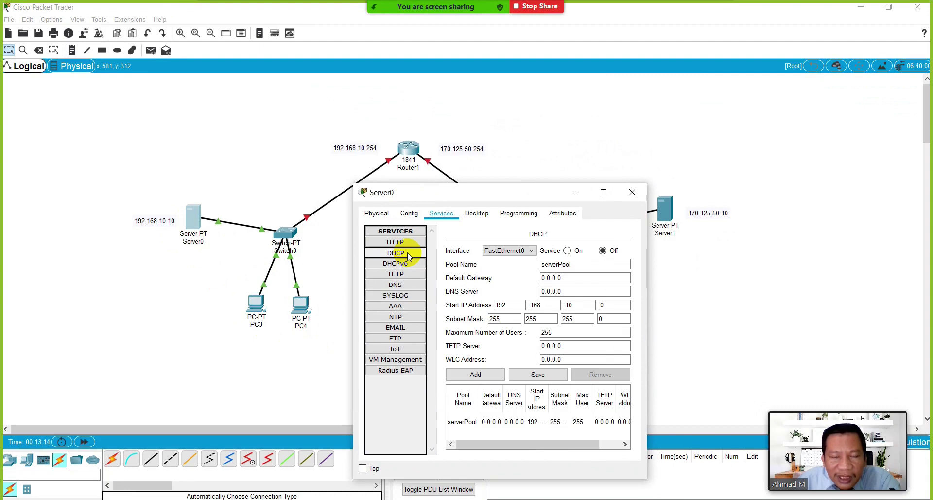
left_click(559, 263)
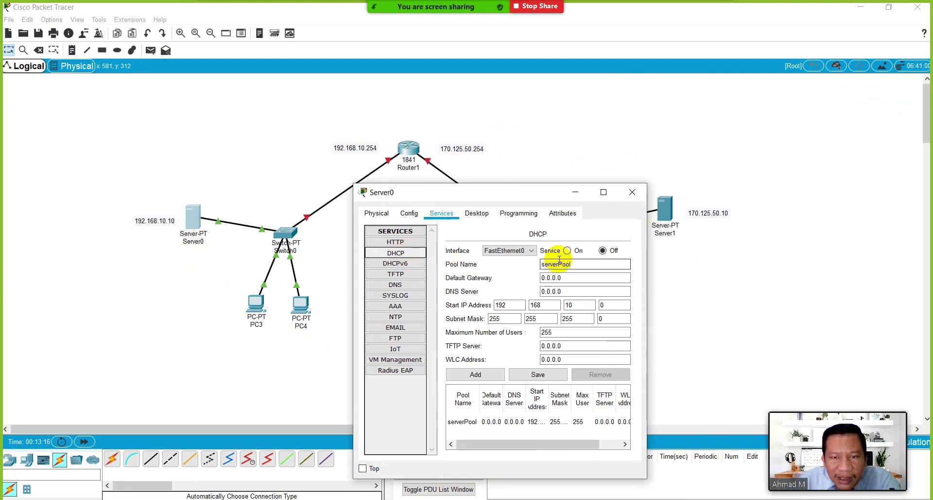
left_click(567, 251)
double_click(552, 277)
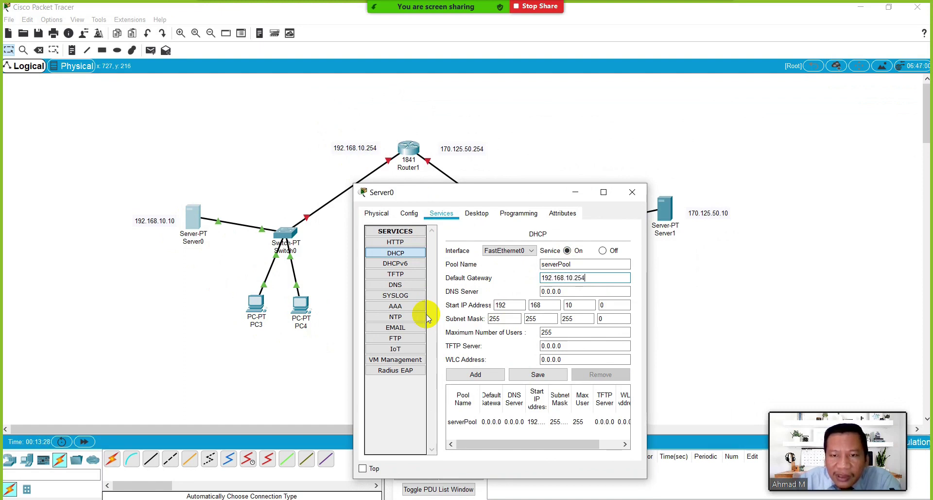
left_click(596, 290)
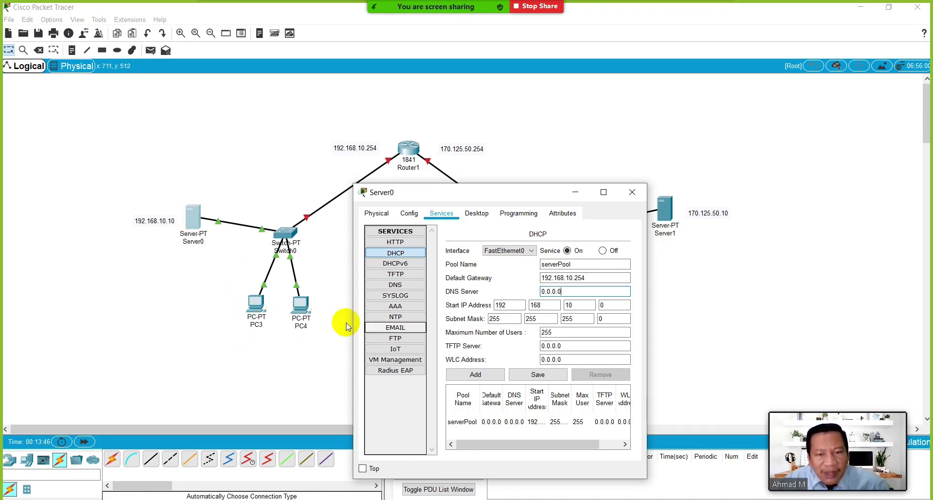
Set serverPool's start IP address to 192.168.10.11 and maximum users to 2, save the pool, and close Server0's window.
left_click(604, 305)
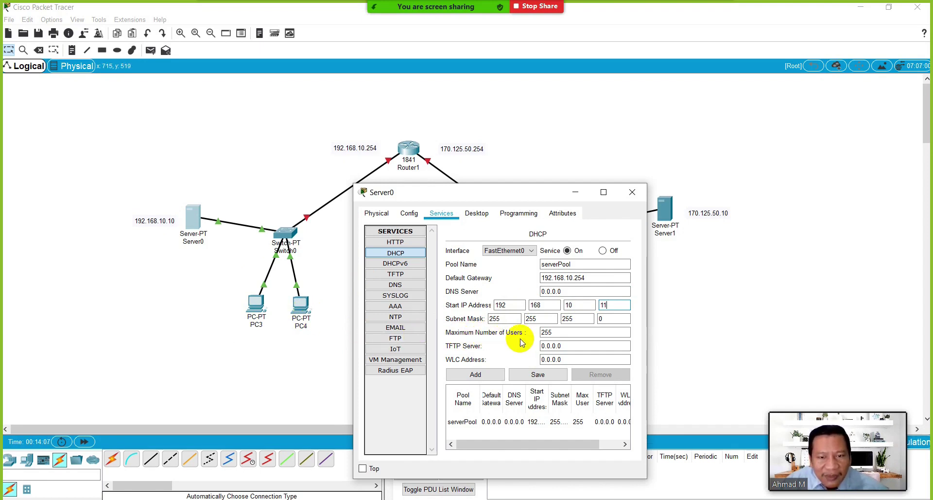
double_click(544, 333)
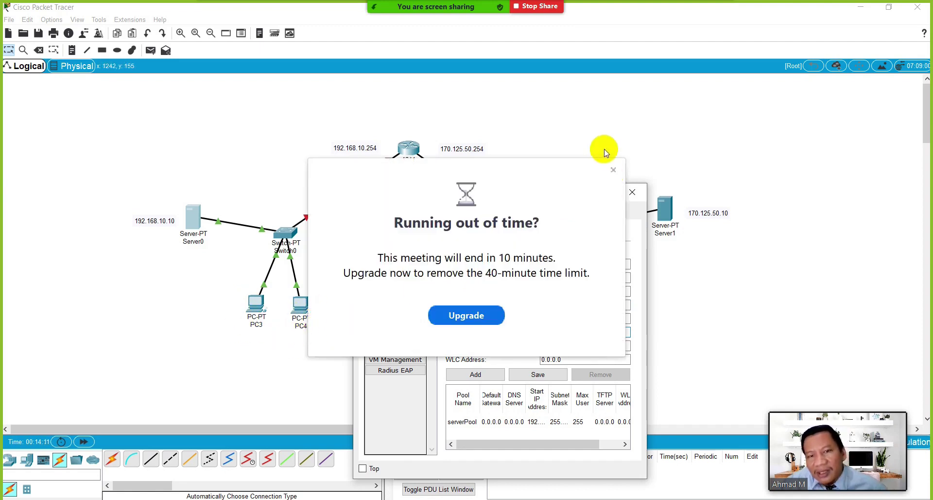
left_click(613, 170)
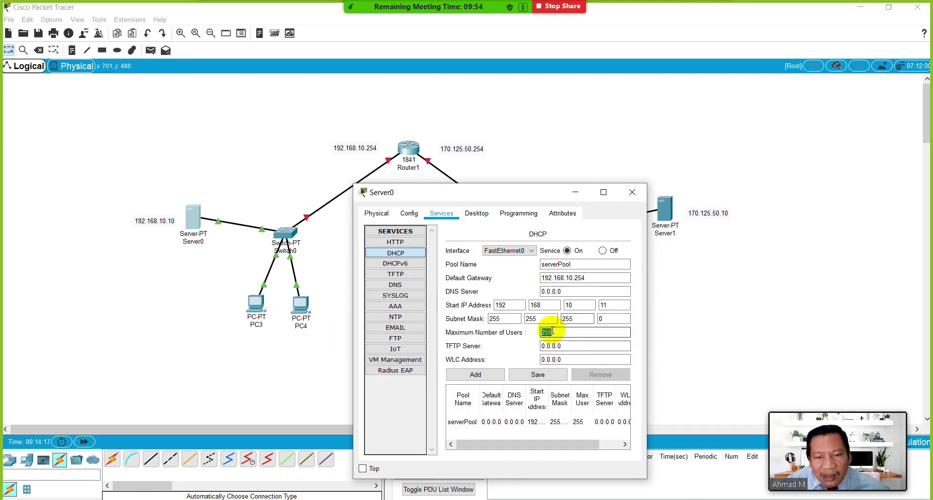
left_click(564, 346)
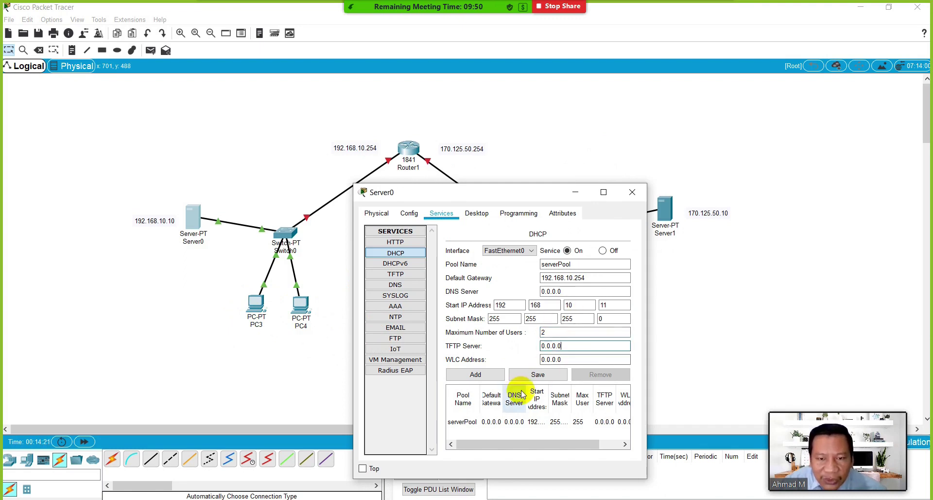
left_click(538, 375)
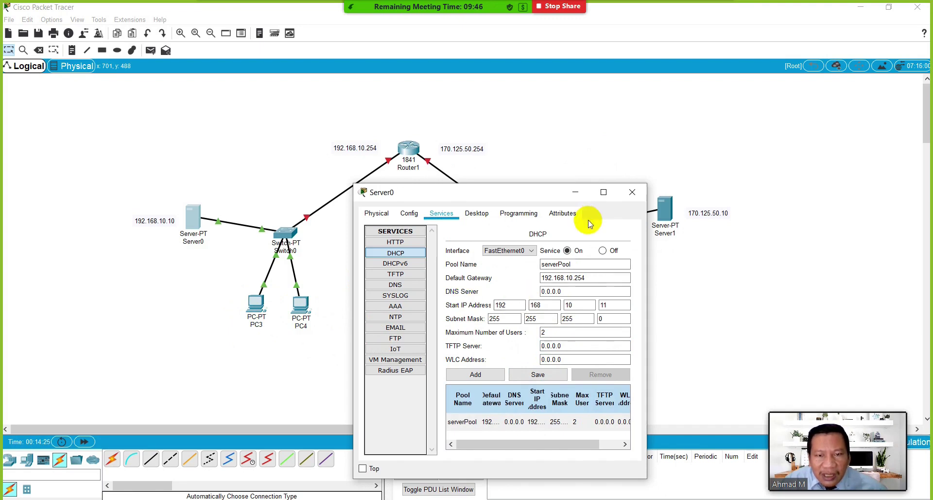
left_click(633, 192)
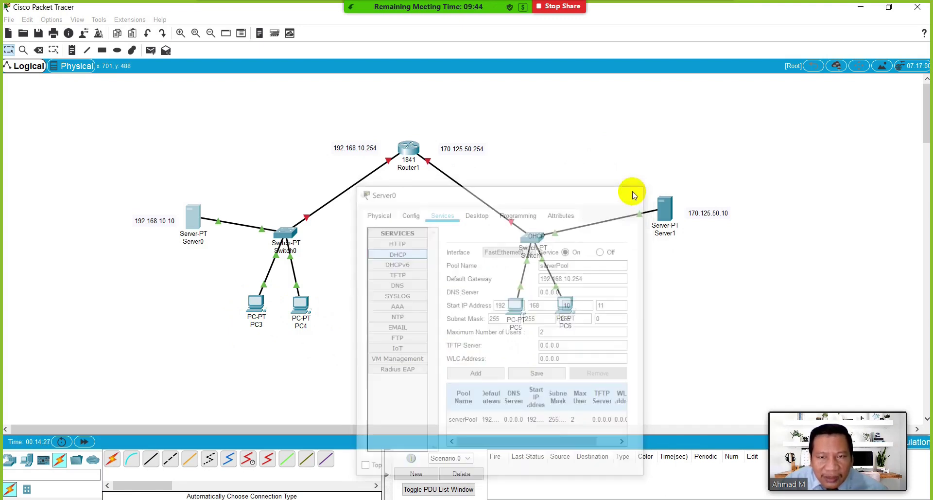
Switch PC3's IPv4 configuration to DHCP and close its window.
left_click(256, 307)
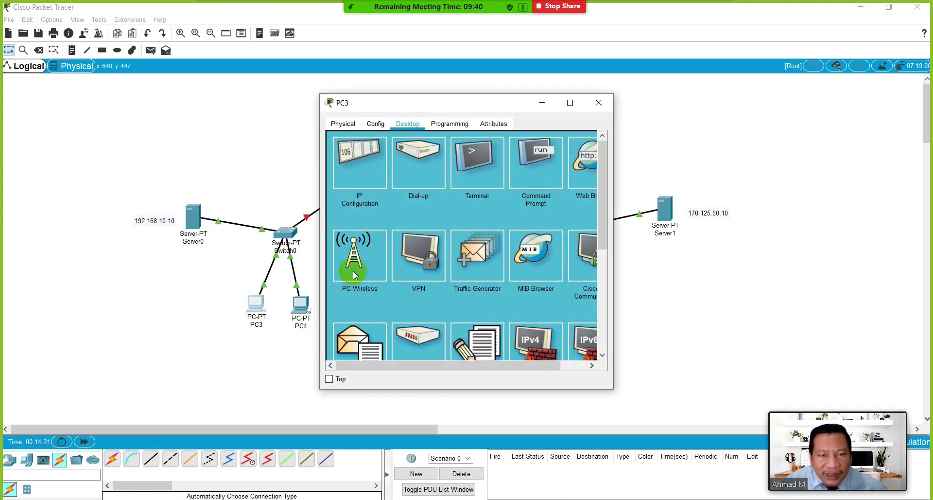
left_click(366, 168)
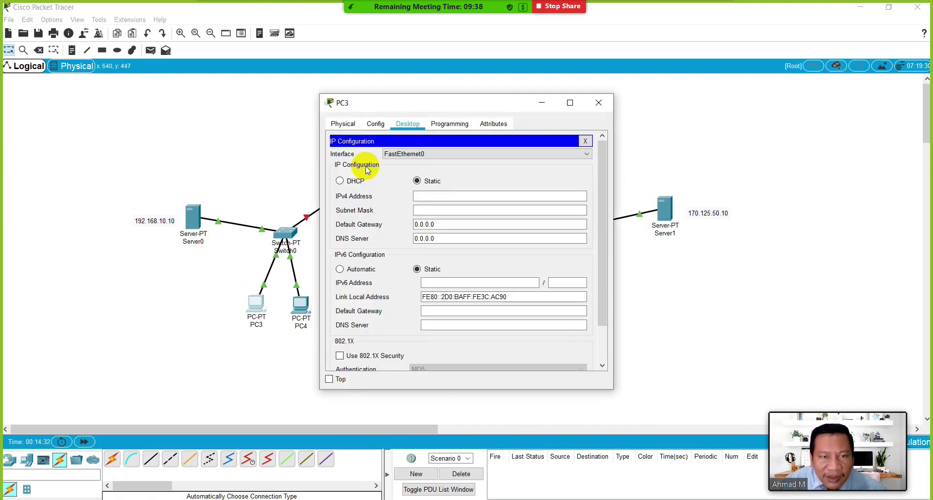
left_click(340, 181)
left_click_drag(462, 105, 464, 213)
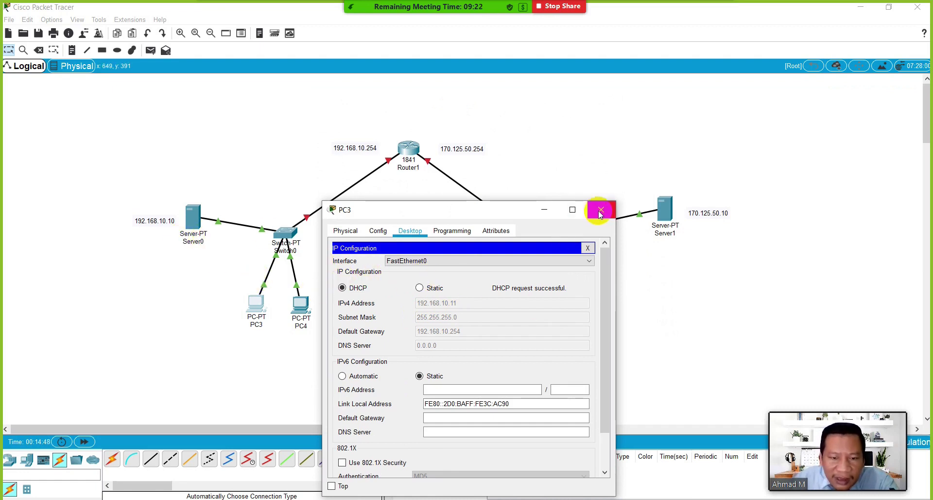
left_click_drag(510, 210, 556, 194)
left_click(647, 191)
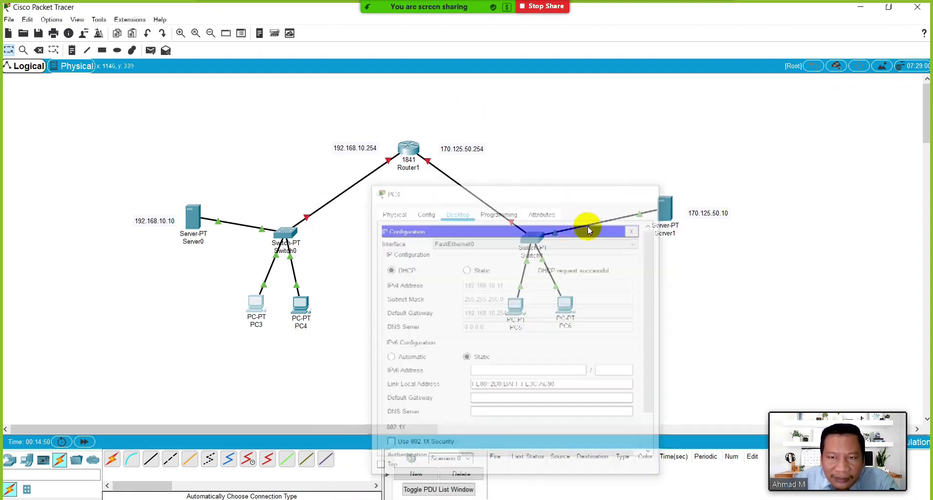
Switch PC4's IPv4 configuration to DHCP and close its window.
left_click(300, 306)
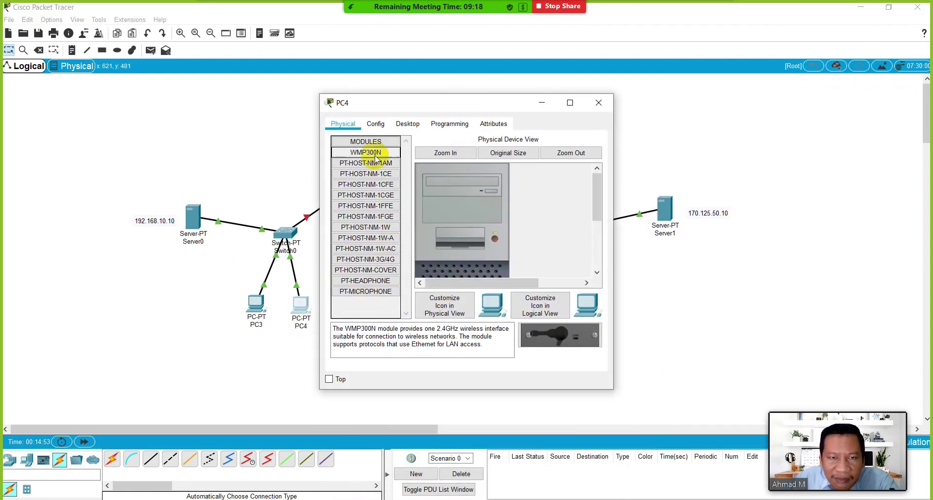
left_click(397, 125)
left_click(367, 182)
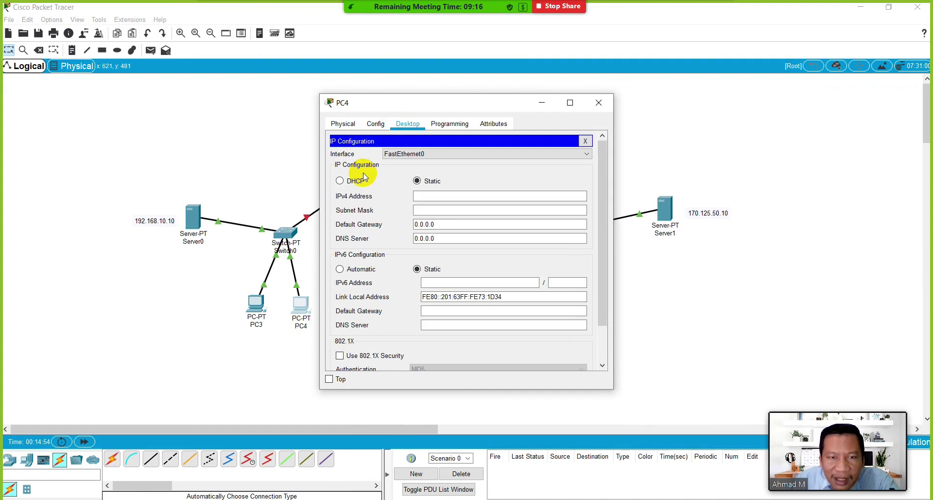
left_click(362, 183)
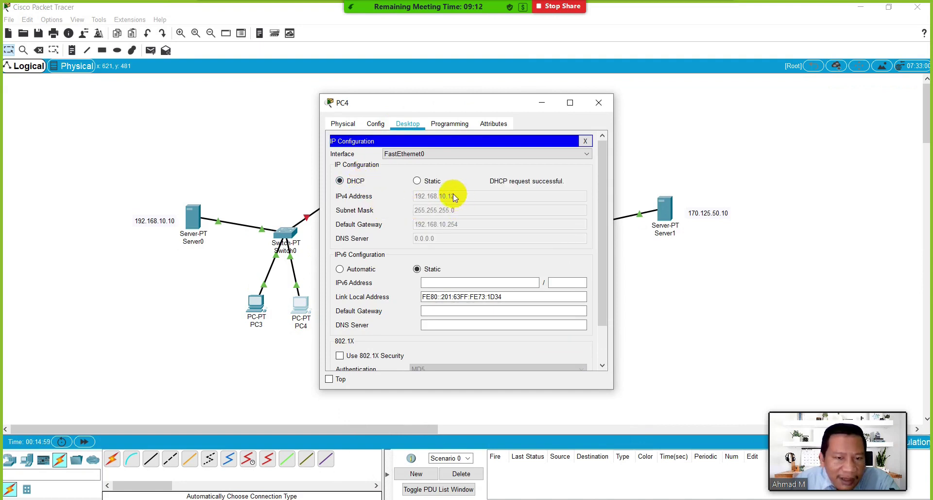
left_click(603, 106)
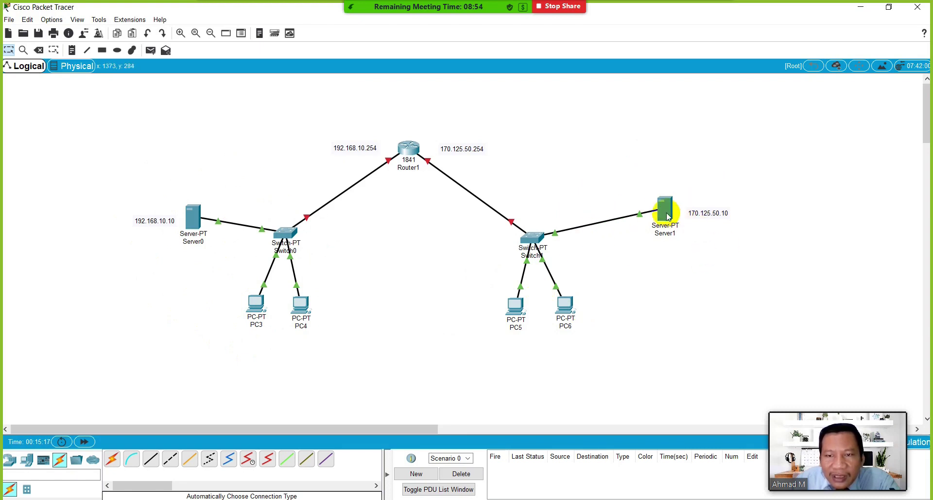
Configure Server1 with the static IPv4 address 170.125.50.10, subnet mask 255.255.0.0 and default gateway 170.125.50.254.
left_click_drag(664, 212, 667, 215)
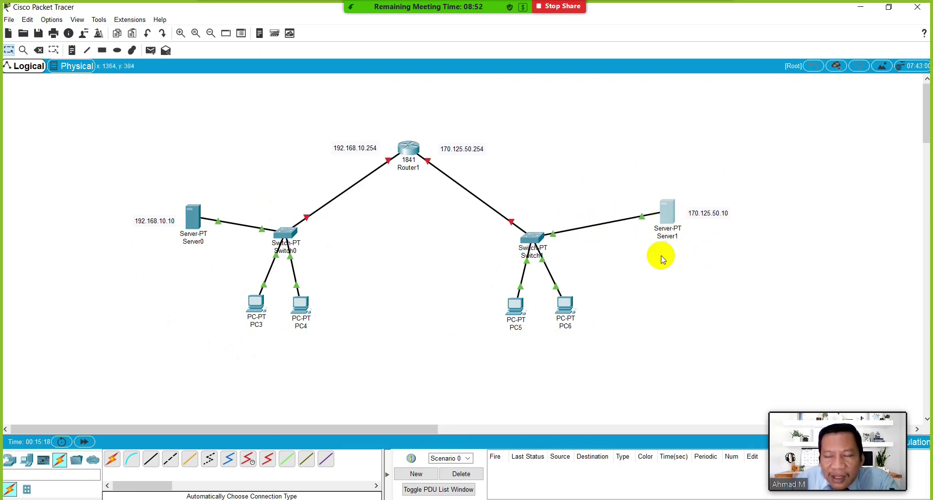
left_click(668, 210)
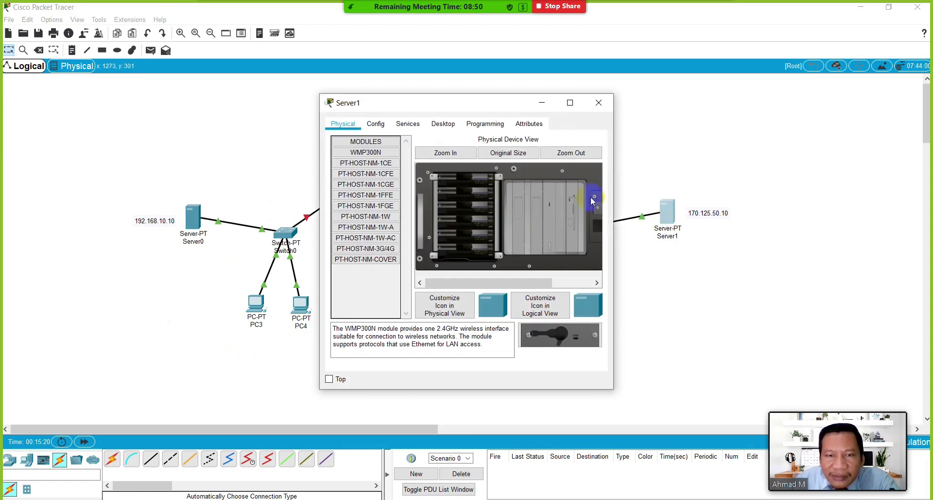
left_click(442, 126)
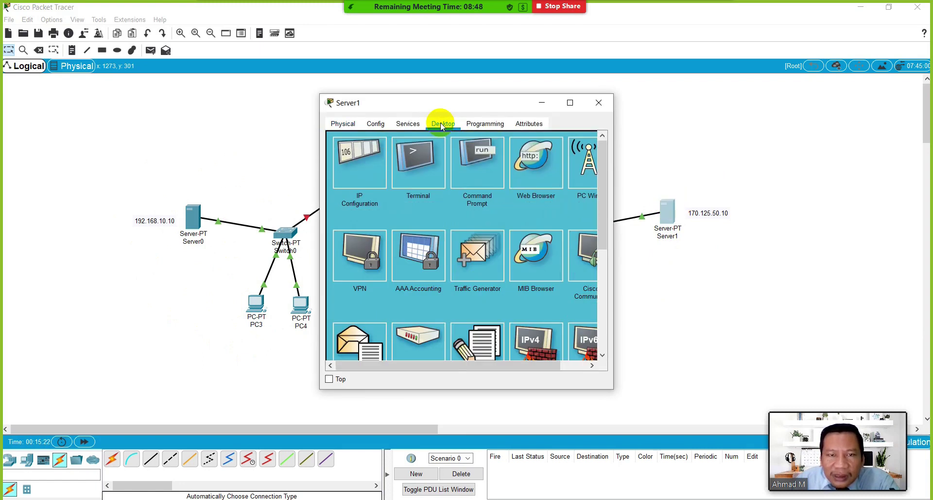
left_click_drag(450, 103, 347, 192)
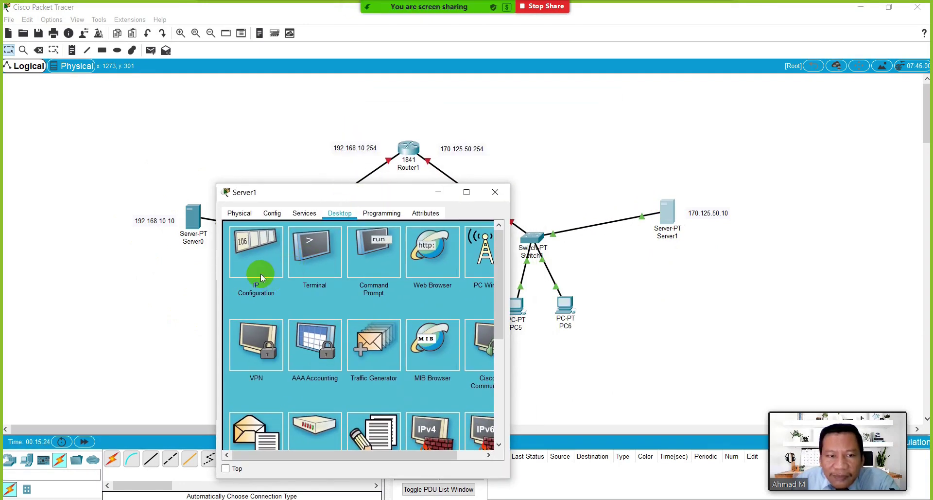
left_click(256, 265)
left_click(350, 271)
left_click(393, 273)
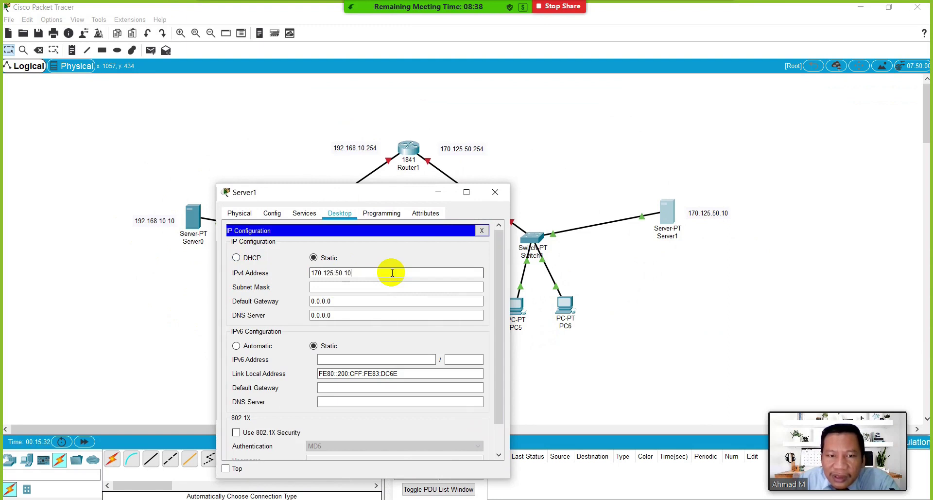
left_click(396, 288)
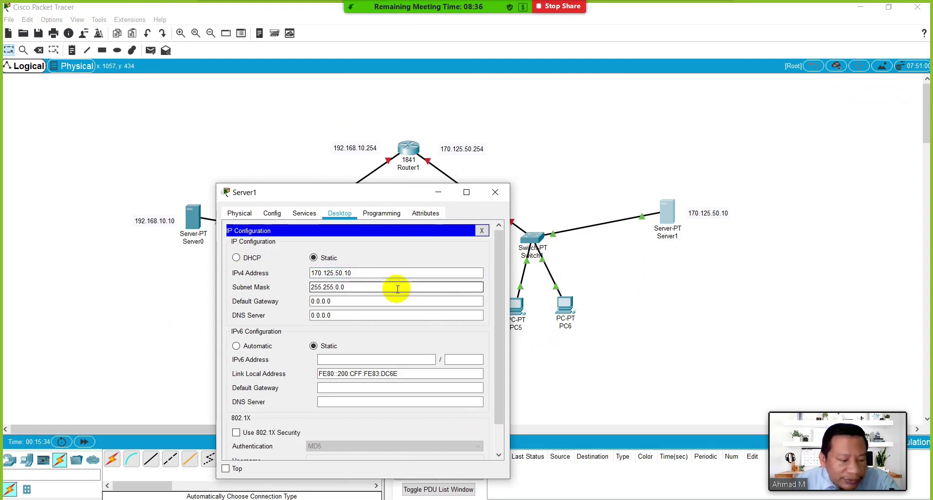
left_click_drag(333, 302, 297, 302)
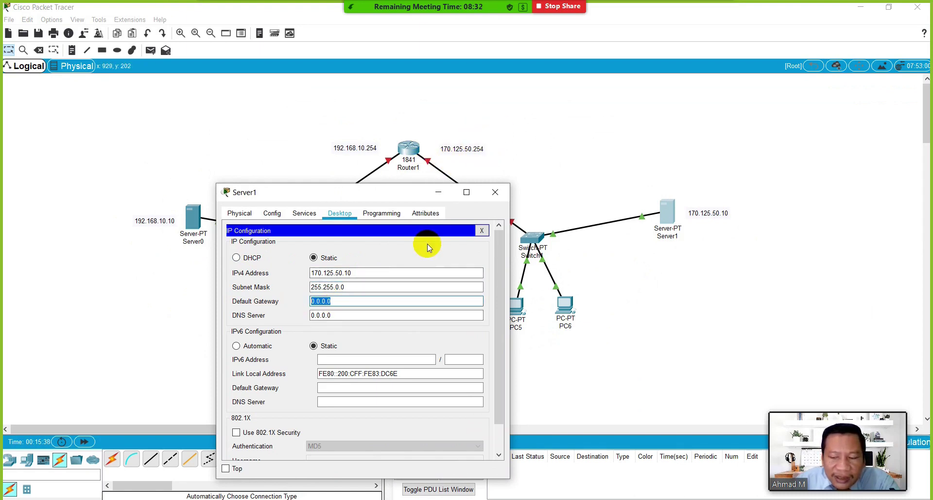
type("170.125.50.254")
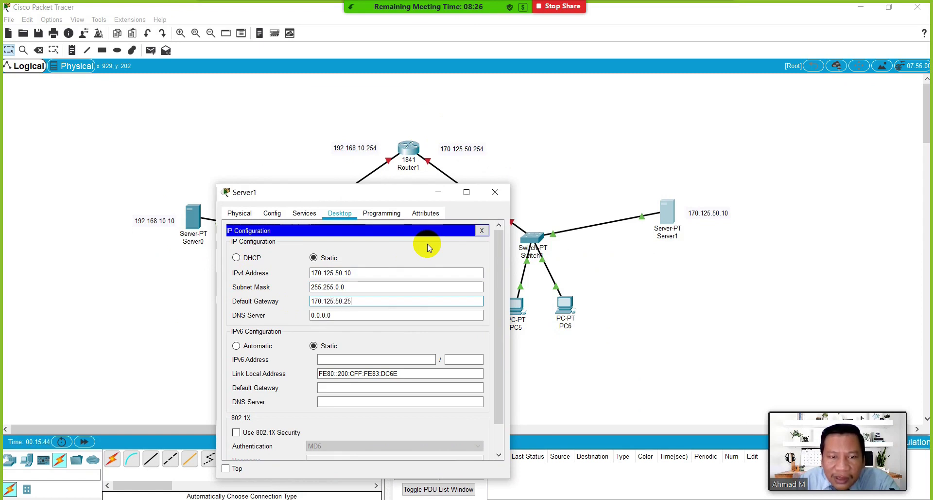
left_click(377, 316)
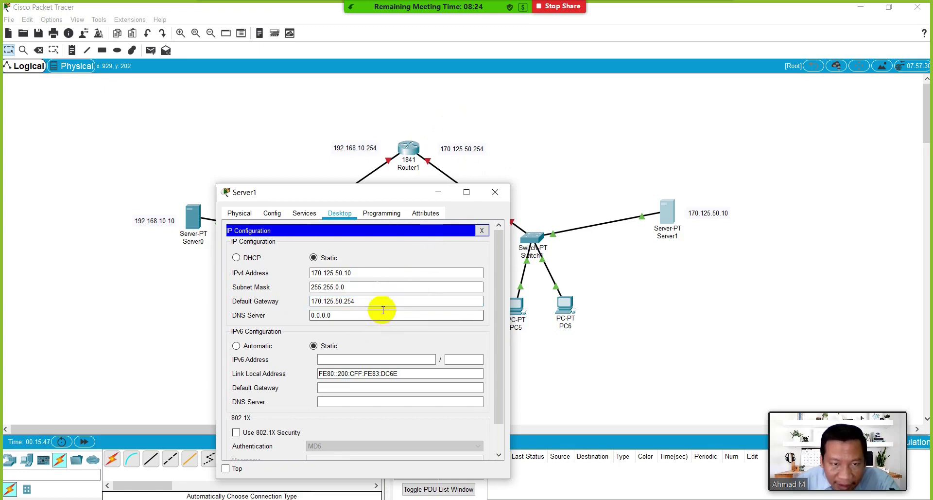
Turn on Server1's DHCP service on FastEthernet0 and set serverPool's default gateway to 170.125.50.254.
left_click(495, 192)
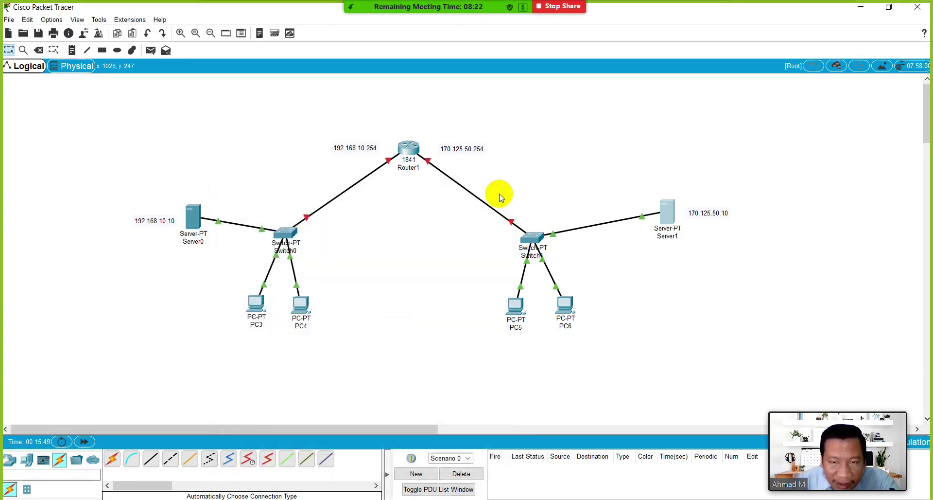
left_click(670, 216)
left_click_drag(462, 115, 391, 215)
left_click(318, 227)
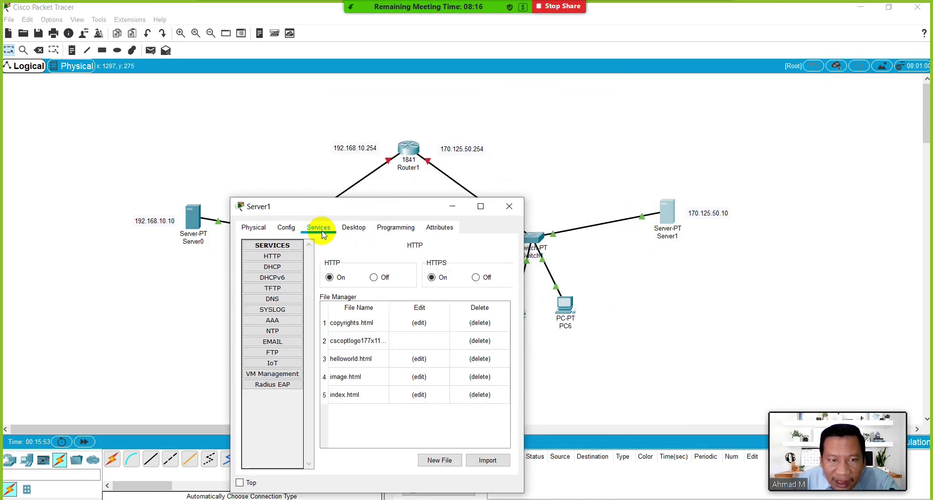
left_click(293, 268)
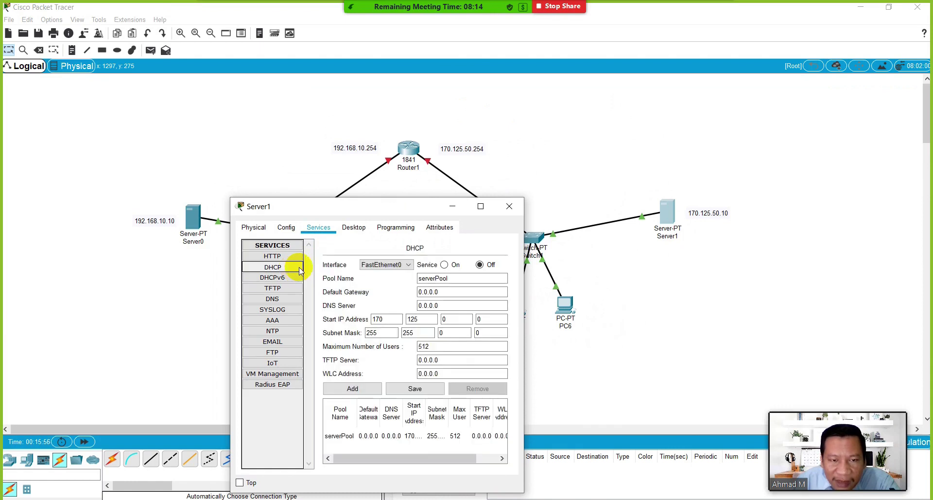
left_click(446, 265)
left_click_drag(440, 292, 400, 295)
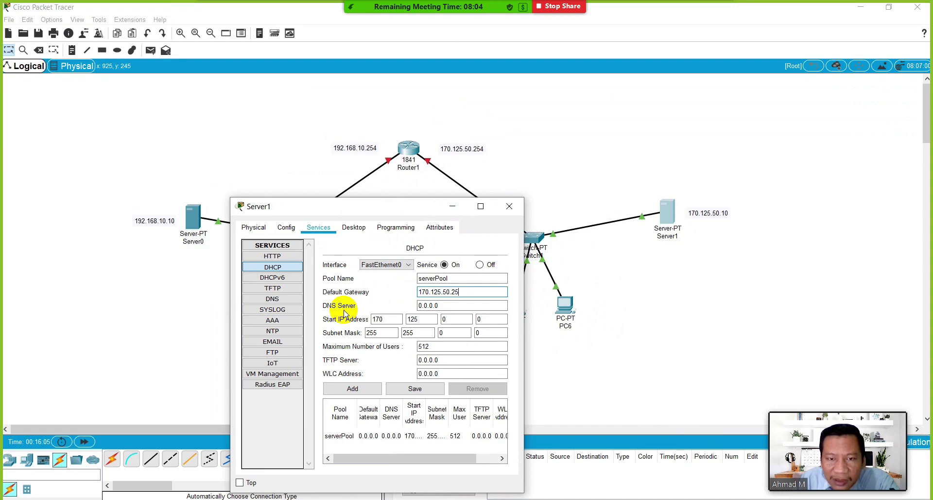
Set serverPool's start IP address to 170.125.50.11 and maximum users to 2, save the pool, and close Server1's window.
double_click(445, 319)
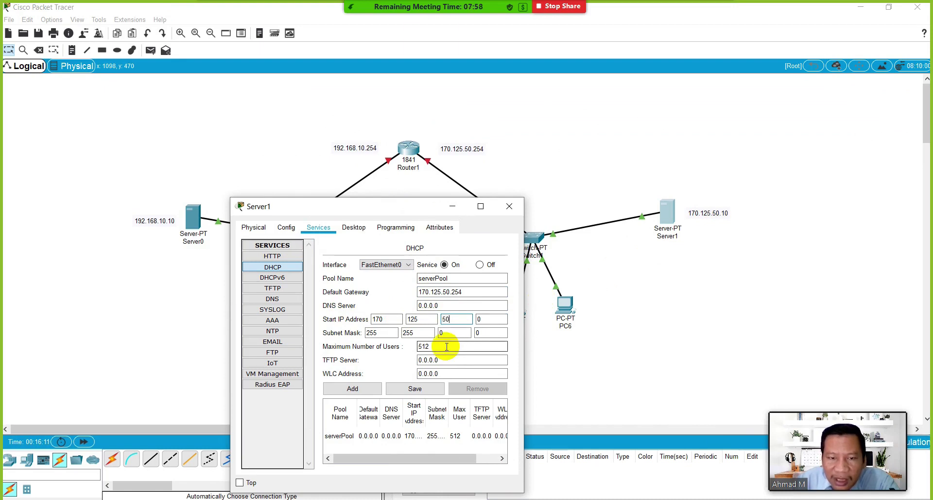
key("Tab")
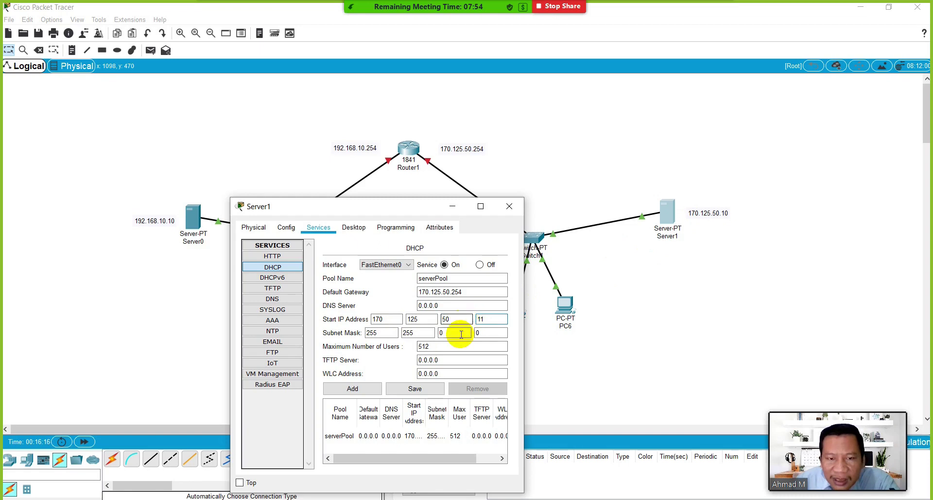
left_click(438, 348)
left_click_drag(435, 343, 396, 345)
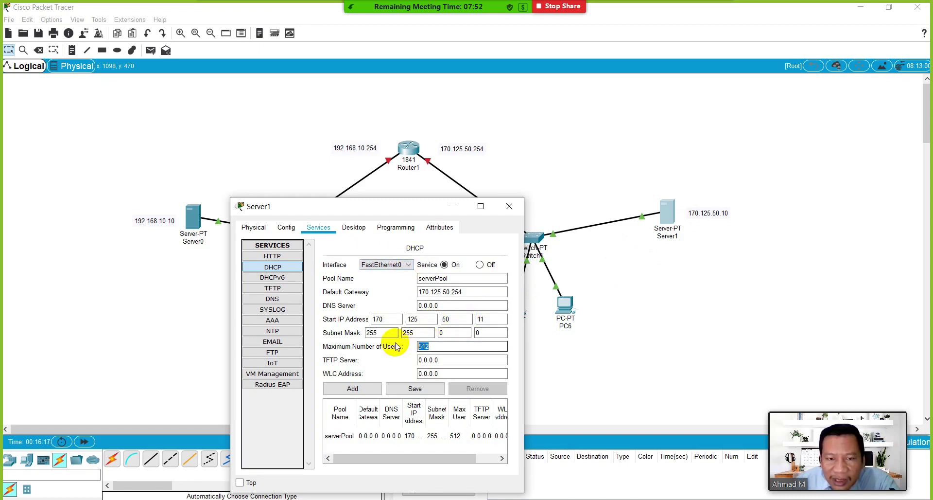
type("2")
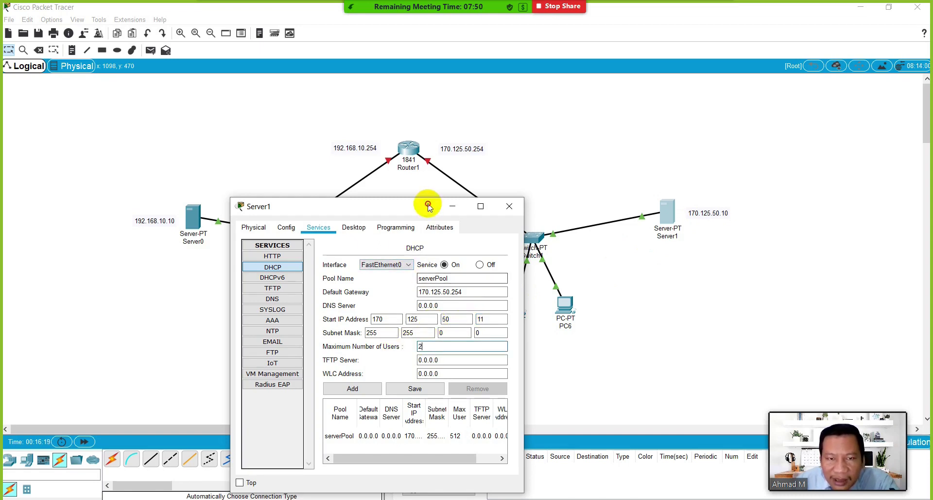
left_click_drag(426, 203, 363, 198)
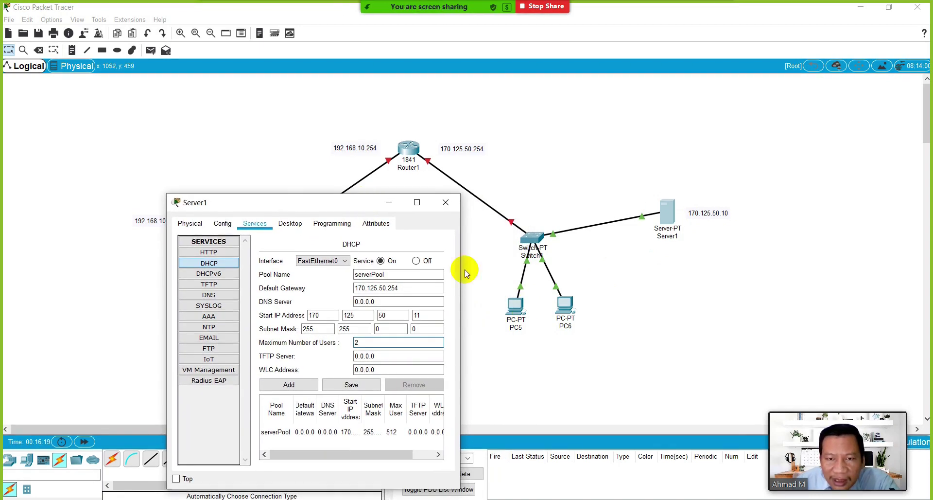
left_click(366, 389)
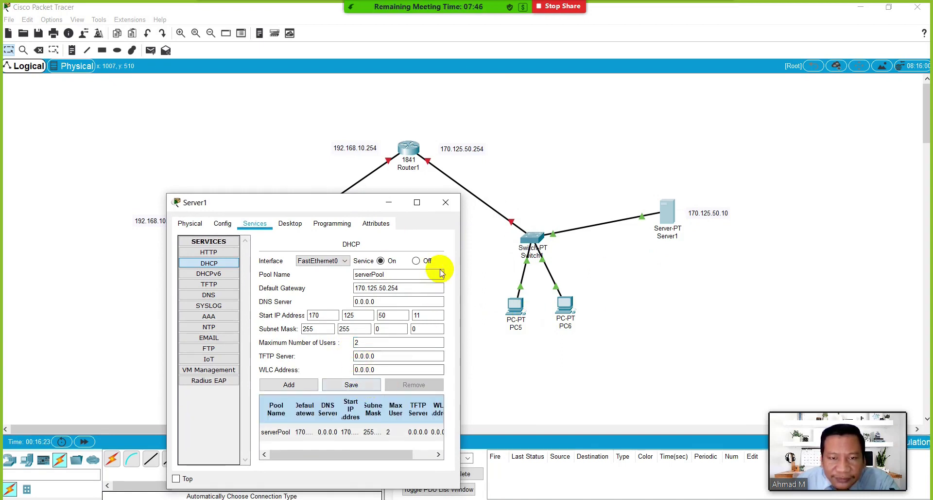
left_click(447, 206)
Switch PC5's IPv4 configuration to DHCP and close its window.
left_click(517, 307)
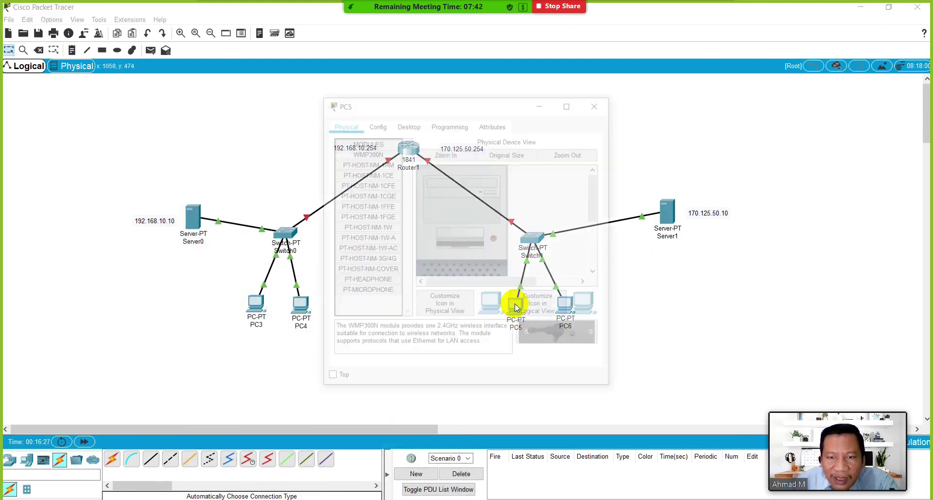
left_click(421, 127)
left_click(368, 204)
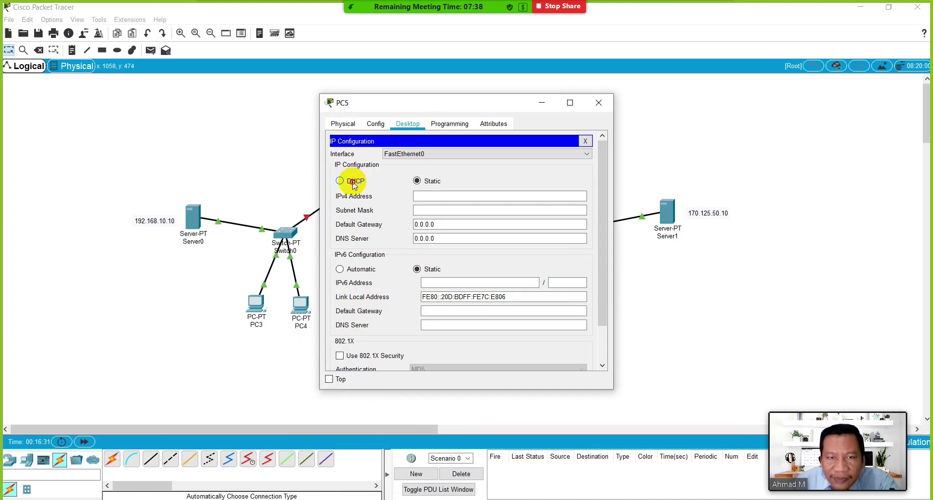
left_click(354, 184)
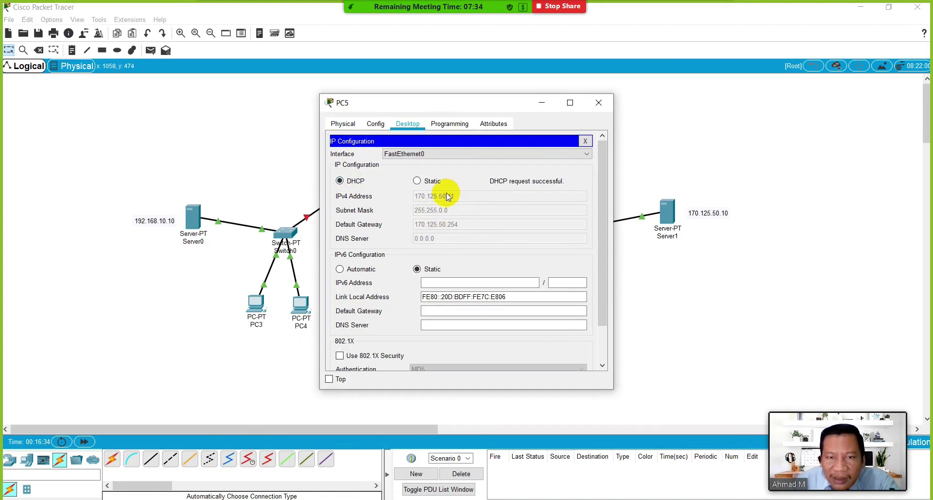
left_click_drag(494, 103, 377, 173)
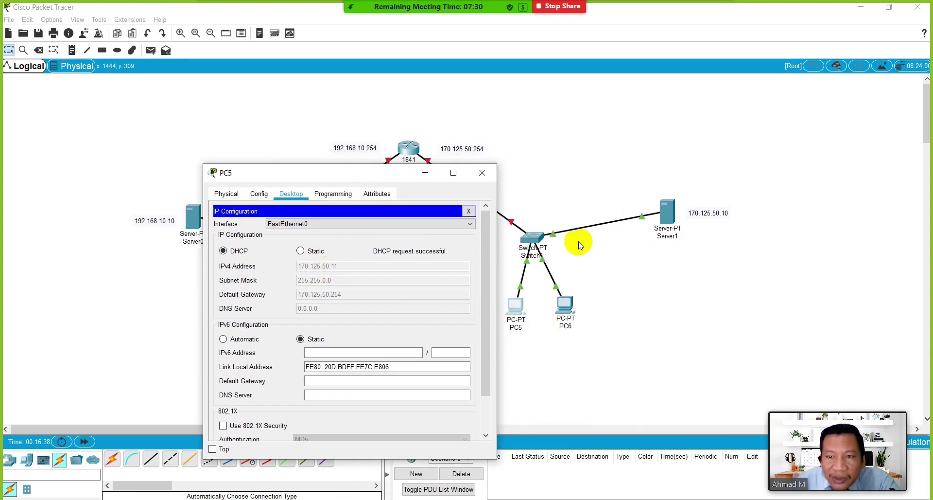
left_click(484, 175)
Switch PC6's IPv4 configuration to DHCP and close its window.
left_click(564, 311)
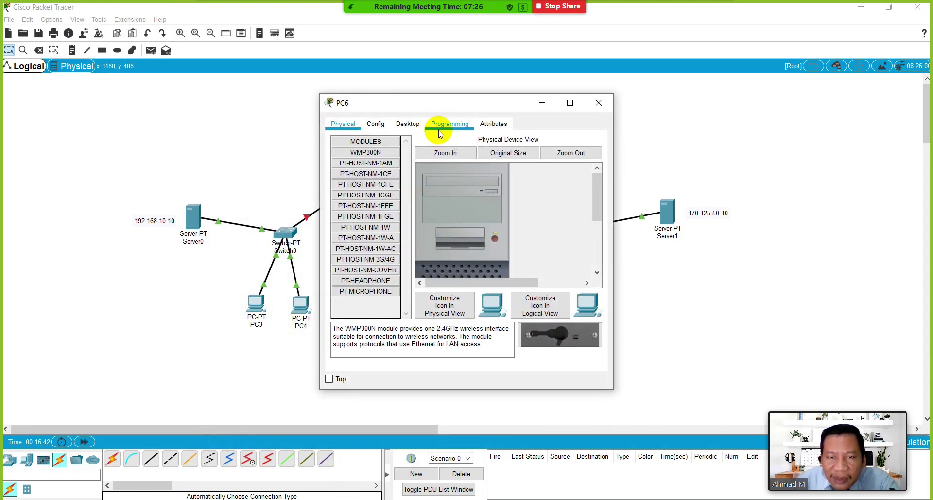
left_click(413, 124)
left_click(363, 171)
left_click(340, 181)
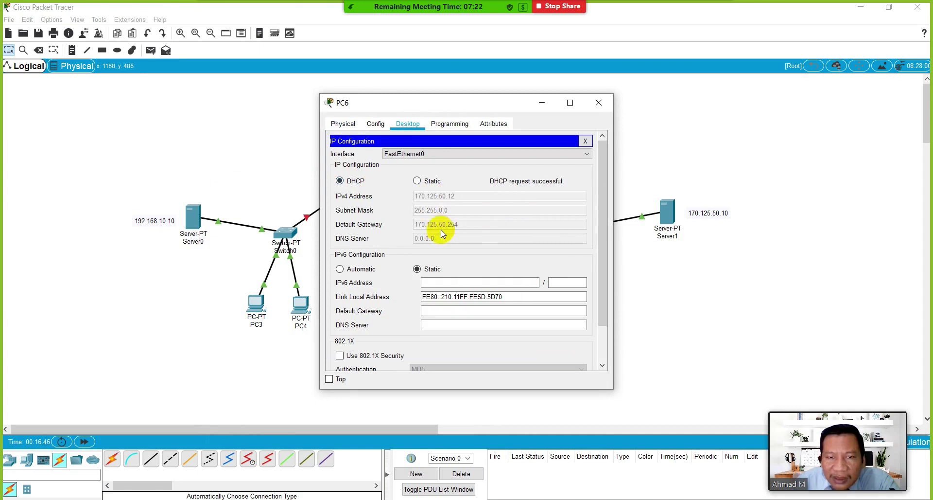
left_click_drag(490, 102, 384, 171)
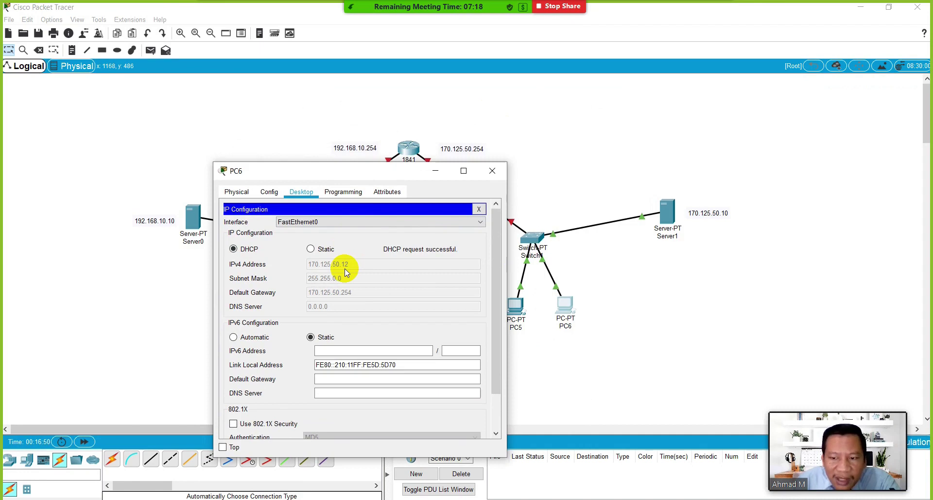
left_click(488, 178)
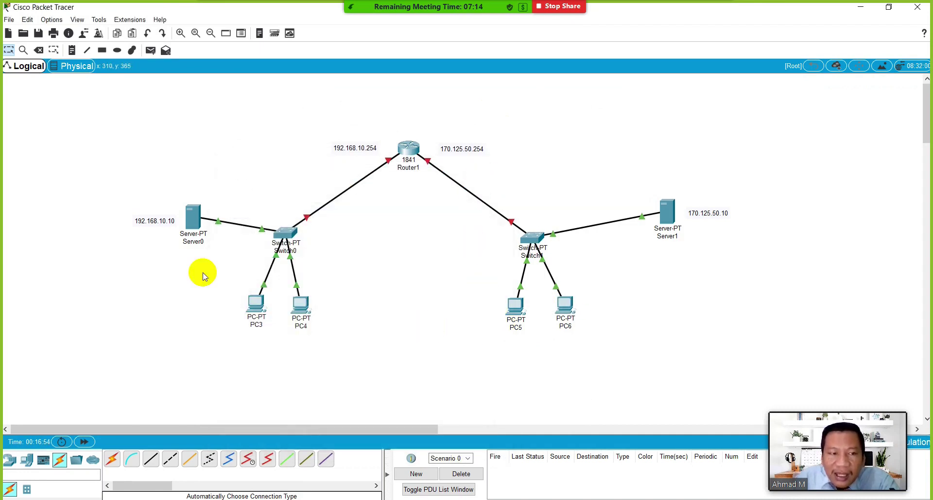
left_click_drag(84, 180, 187, 252)
left_click_drag(437, 208, 730, 354)
left_click(730, 355)
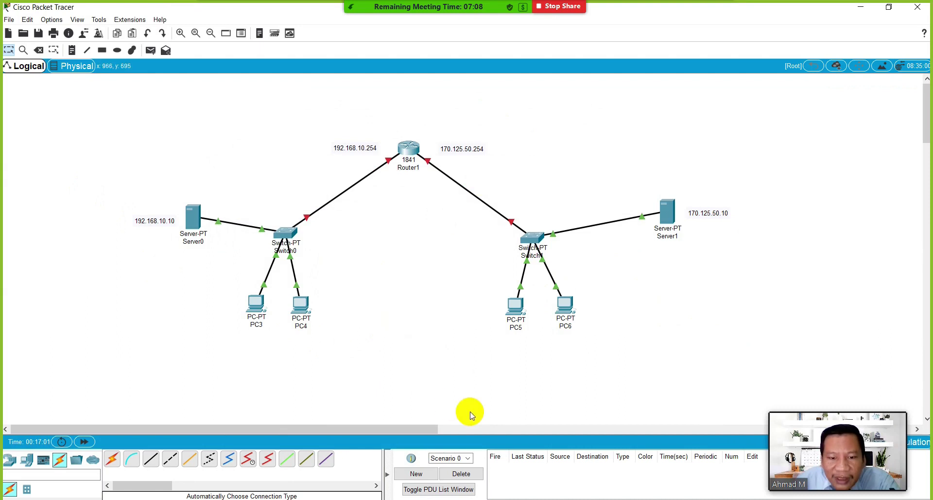
Test connectivity with a simple PDU from PC3 to PC4, and delete the test scenario.
left_click(150, 50)
left_click(256, 309)
left_click(301, 308)
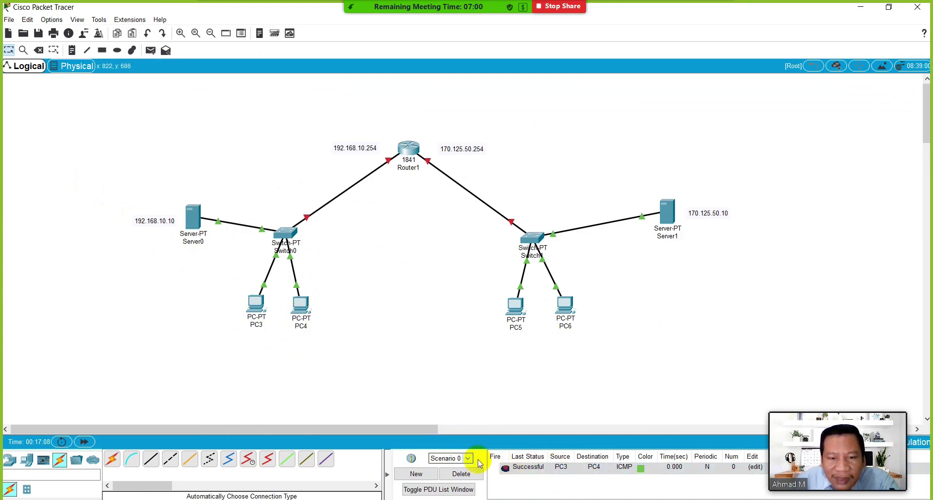
left_click(461, 474)
Test connectivity with a simple PDU from PC5 to Server1, and delete the test scenario.
left_click(150, 50)
left_click(516, 308)
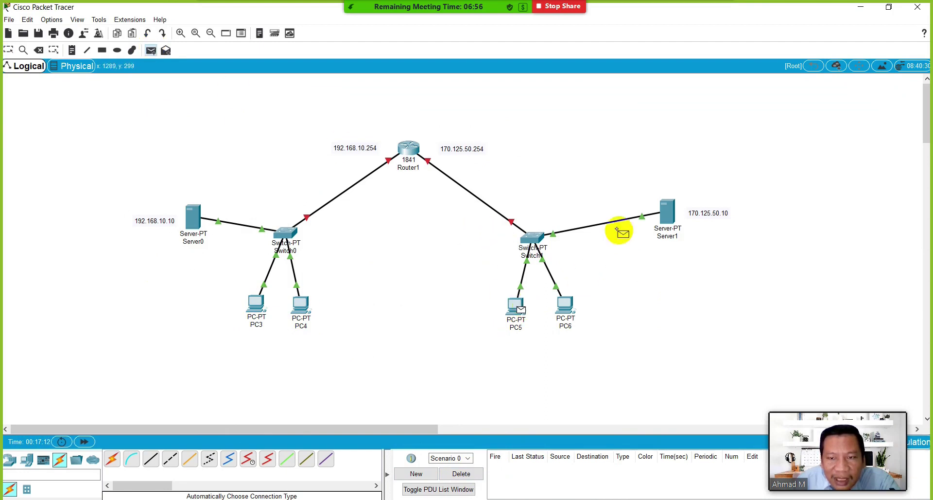
left_click(671, 210)
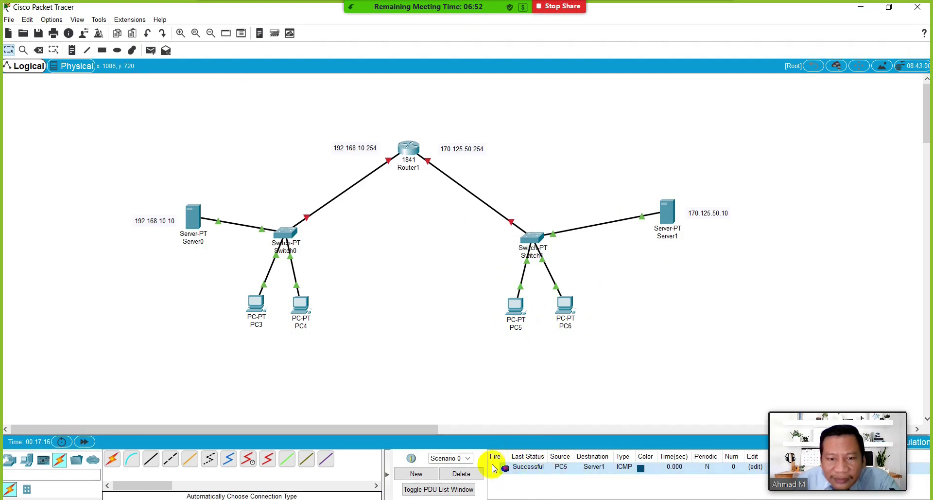
left_click(463, 473)
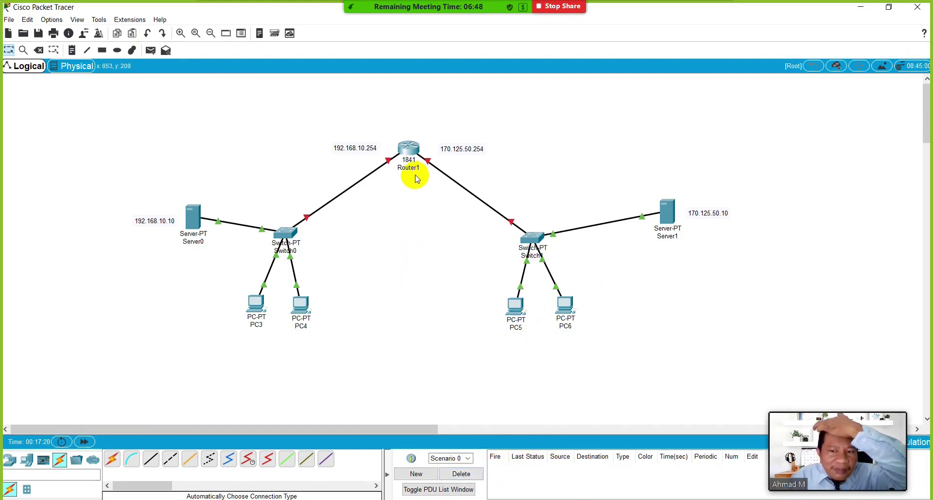
Configure Router1's FastEthernet0/0 interface with IPv4 address 192.168.10.254 and subnet mask 255.255.255.0.
left_click(408, 150)
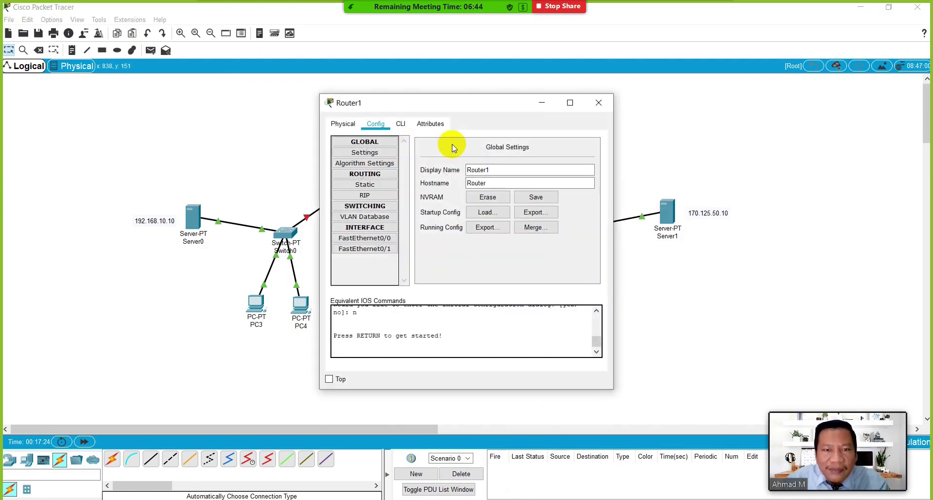
left_click_drag(466, 103, 704, 100)
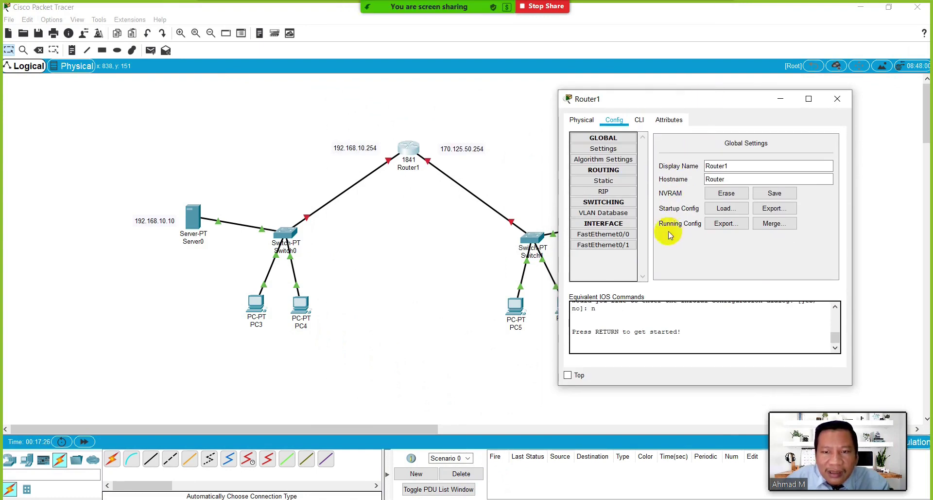
left_click(623, 234)
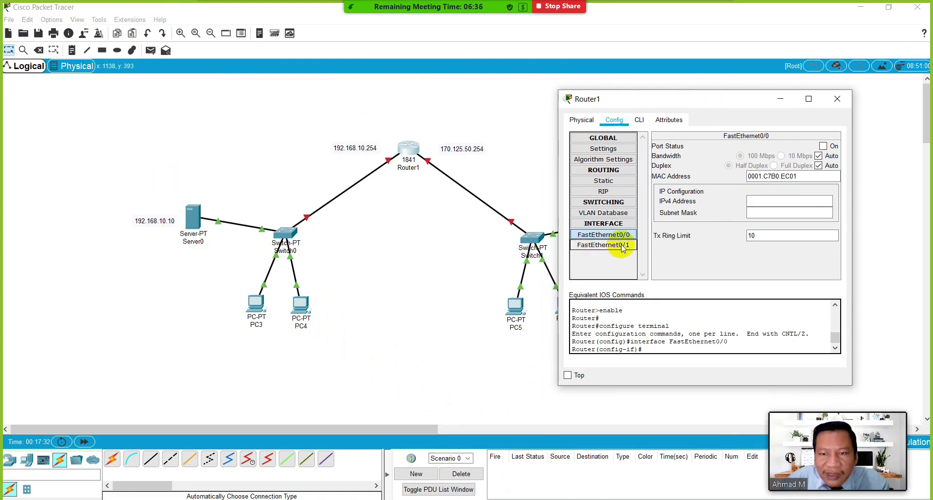
left_click(752, 201)
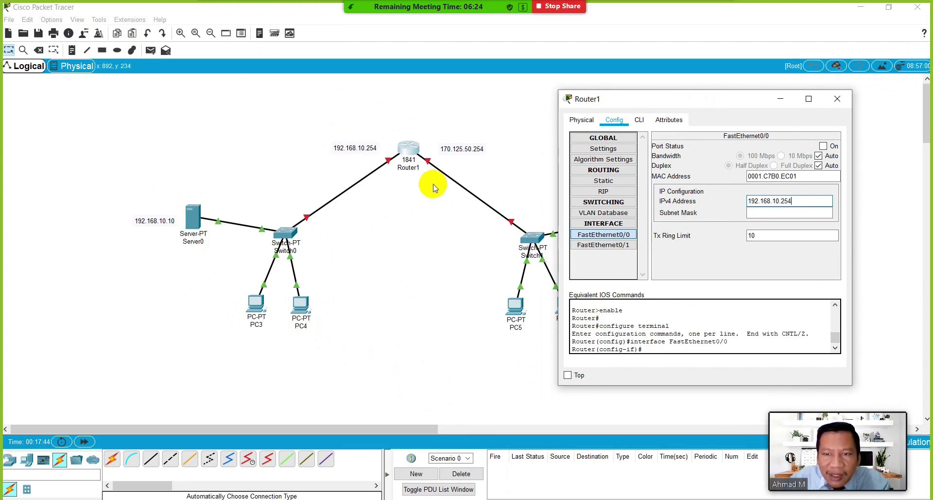
left_click(804, 213)
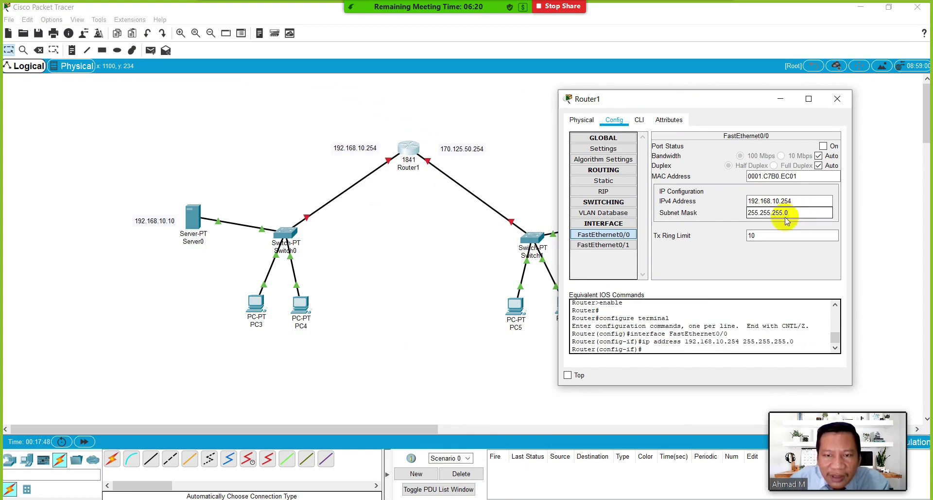
Configure Router1's FastEthernet0/1 interface with IPv4 address 170.125.50.254 and subnet mask 255.255.0.0, and turn its port on.
left_click(621, 245)
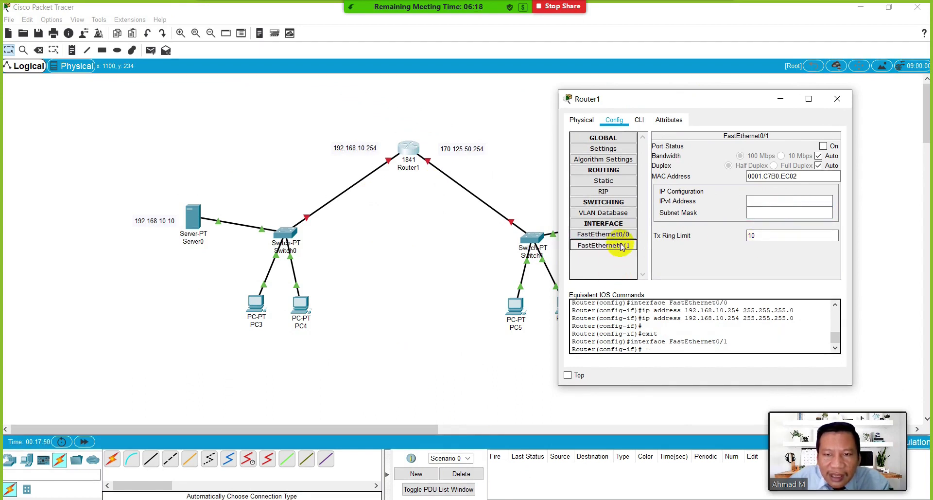
left_click(757, 212)
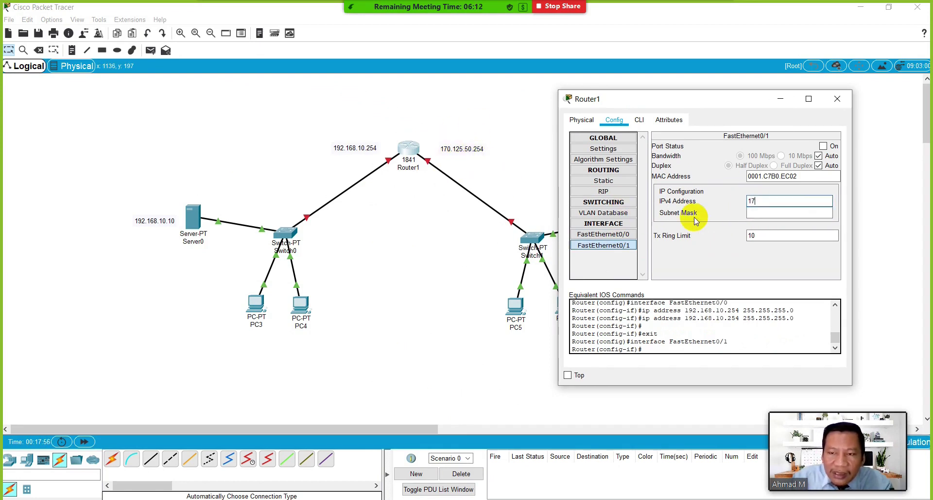
type("170.125.")
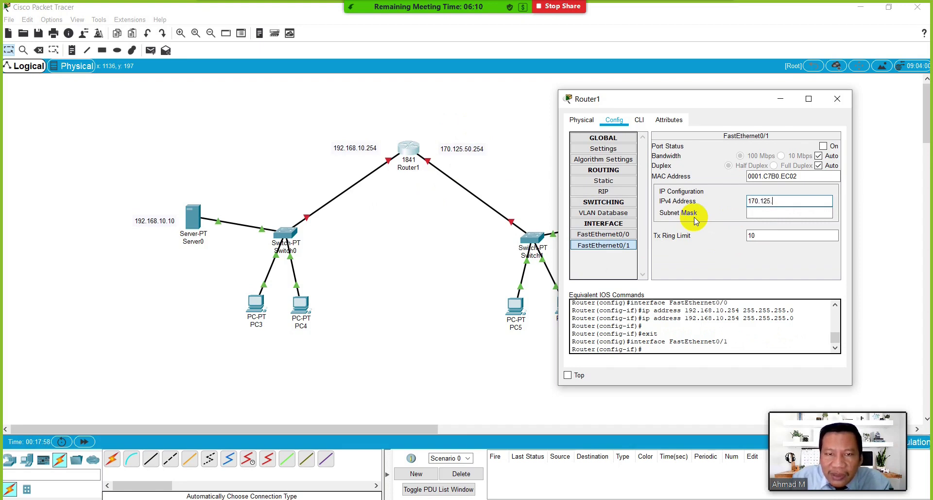
type("50.24")
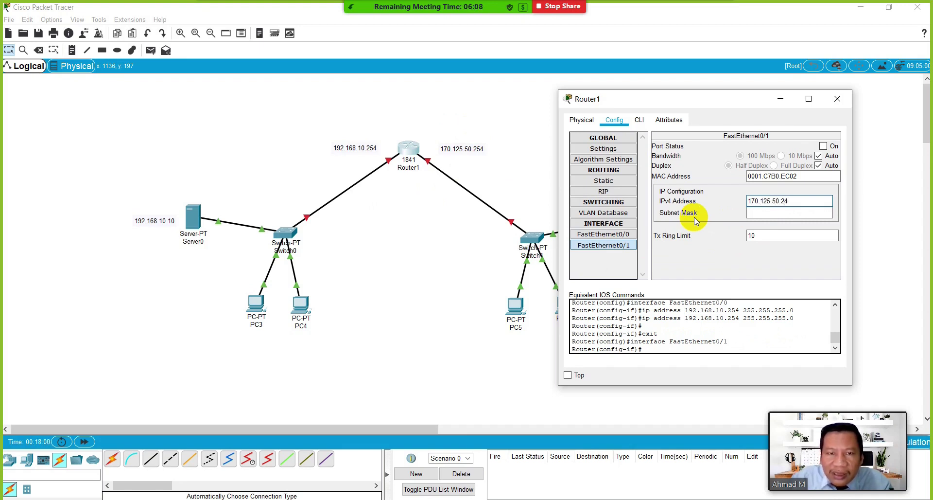
key("BackSpace")
type("54")
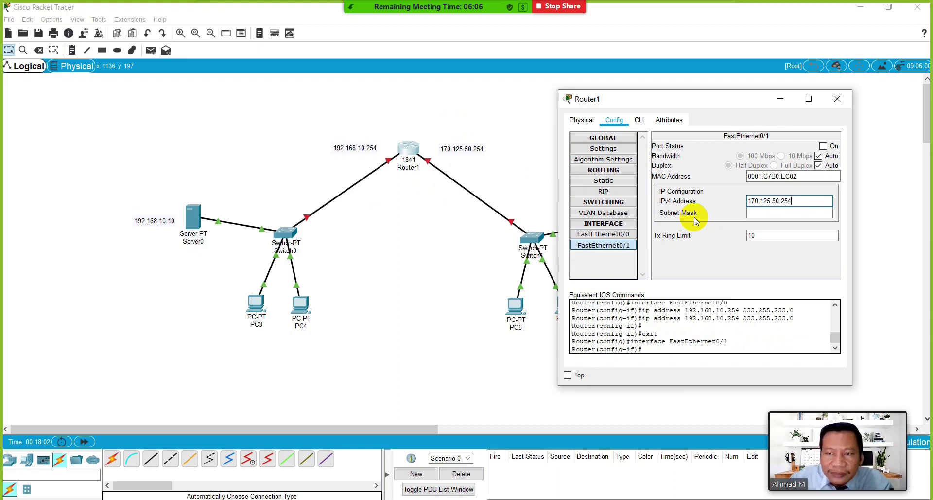
left_click(750, 214)
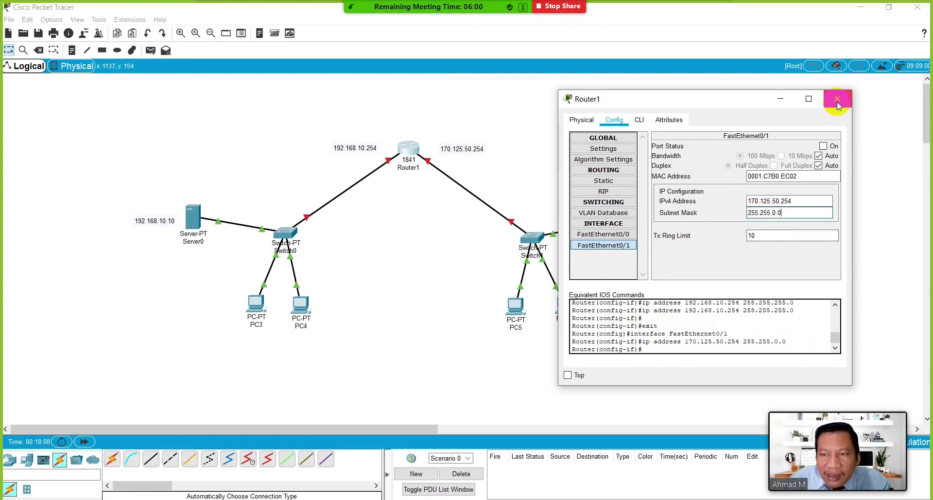
left_click(822, 145)
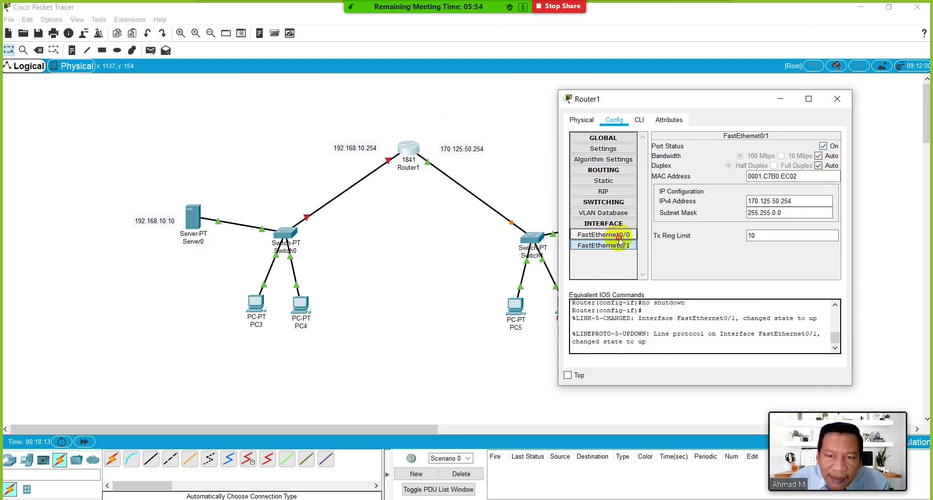
Turn on the port of Router1's FastEthernet0/0 interface and close the router's configuration window.
left_click(619, 235)
left_click(823, 146)
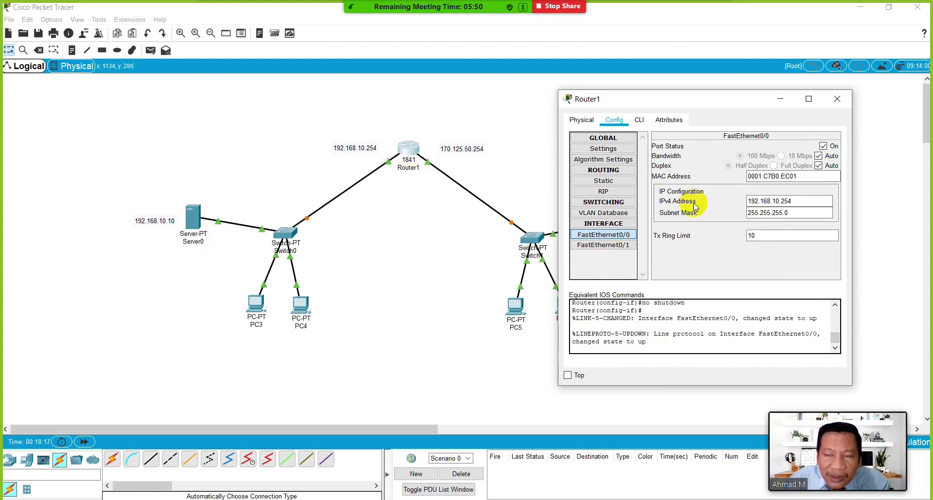
left_click(837, 99)
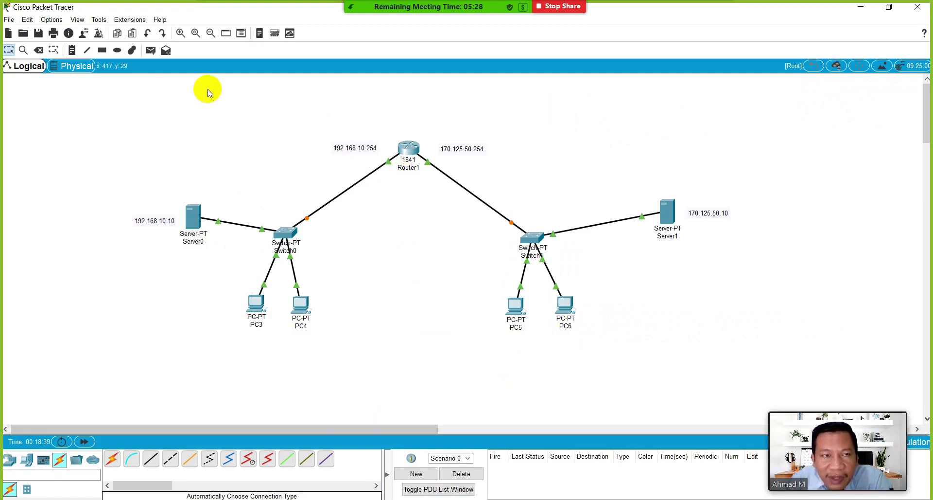
Test connectivity twice with a simple PDU from Server0 to Server1, deleting the test scenario each time.
left_click(150, 50)
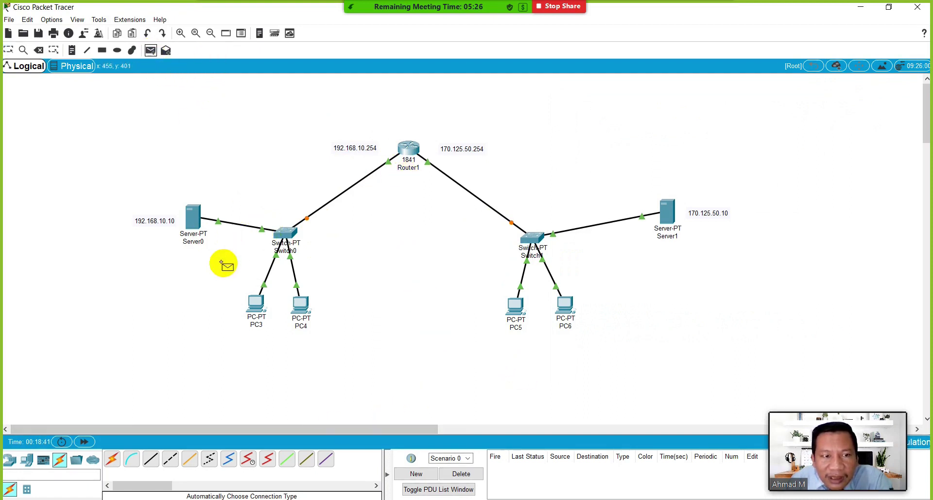
left_click(197, 221)
left_click(667, 212)
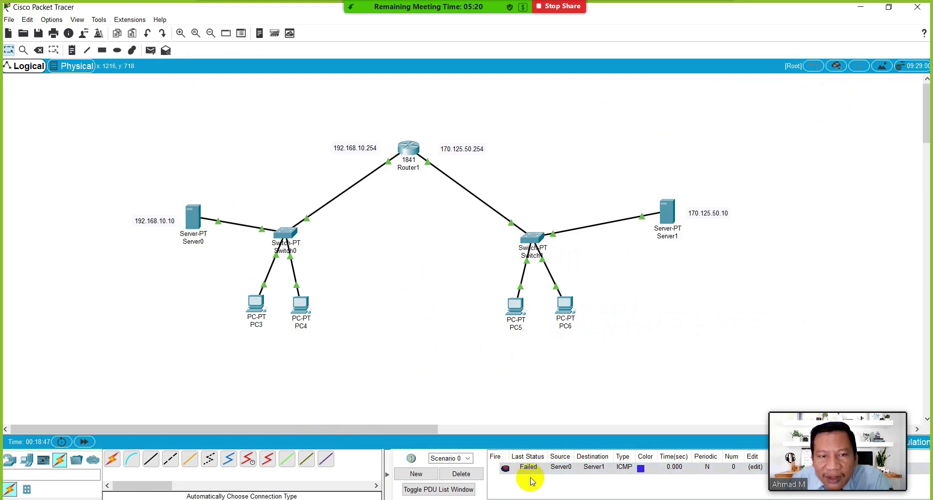
left_click(478, 476)
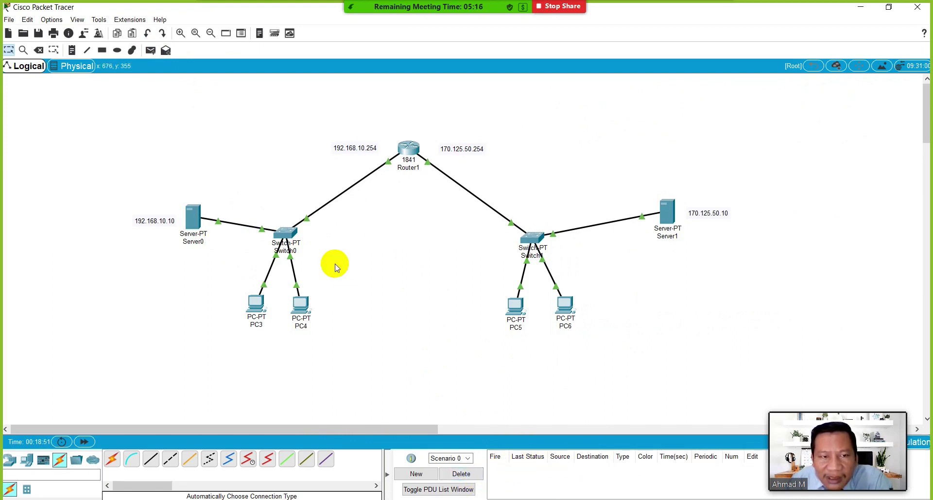
left_click(151, 50)
left_click(192, 228)
left_click(670, 219)
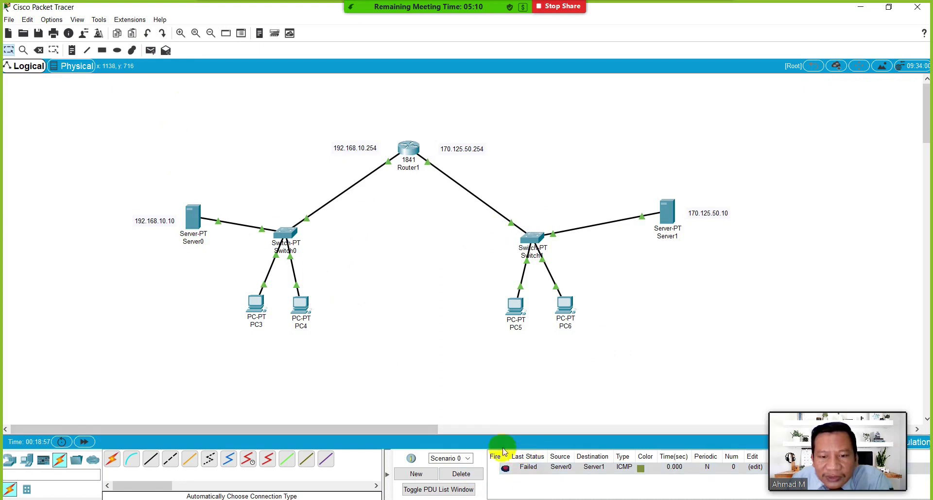
left_click(471, 474)
Ping 170.125.50.10 from Server0's command prompt, and close the server window.
left_click(193, 217)
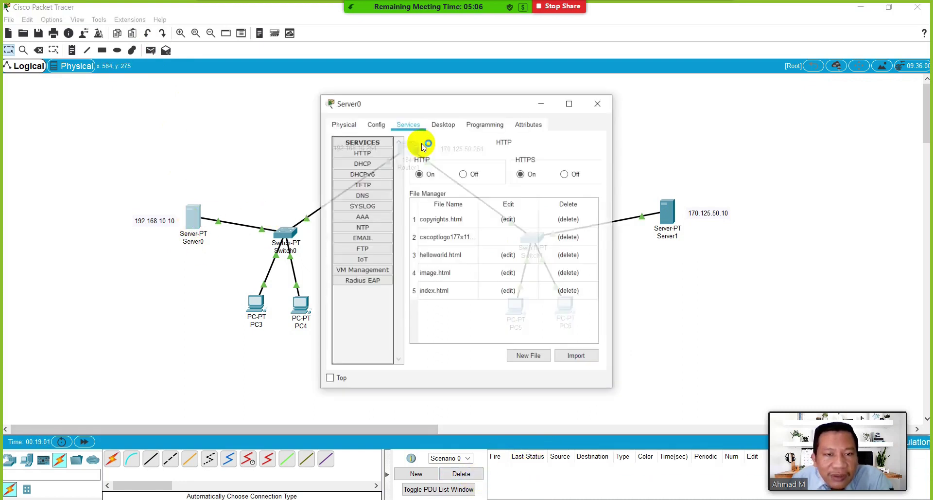
left_click_drag(503, 104, 303, 121)
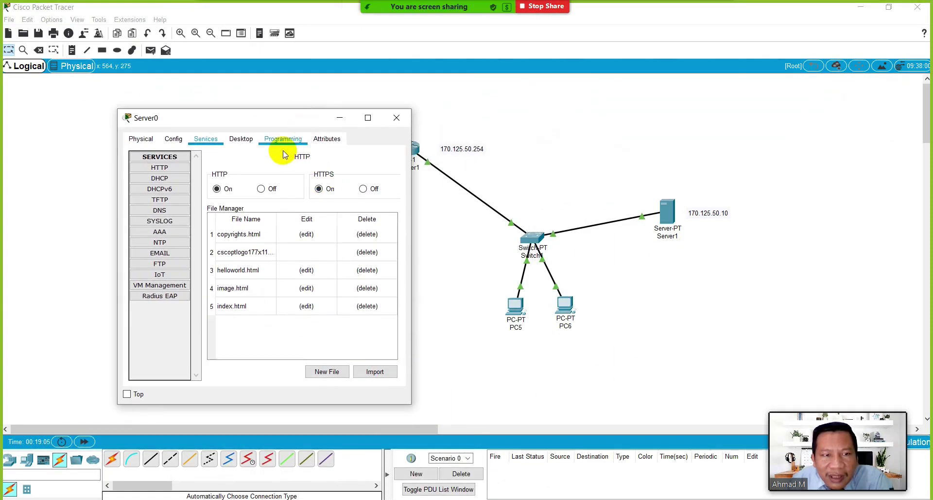
left_click(243, 139)
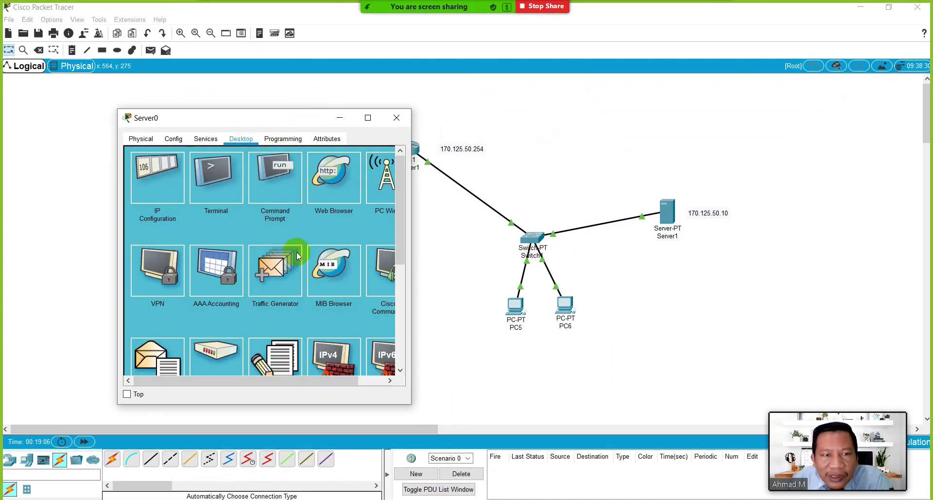
left_click(276, 182)
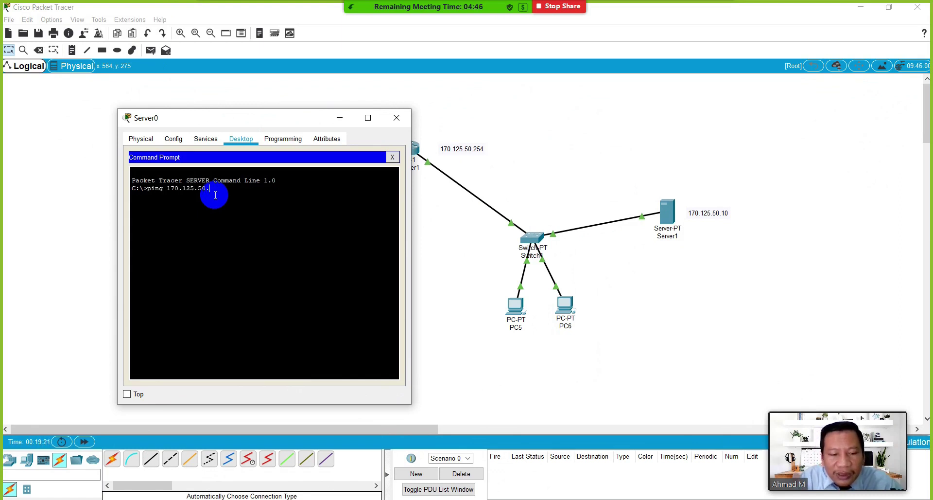
key("Return")
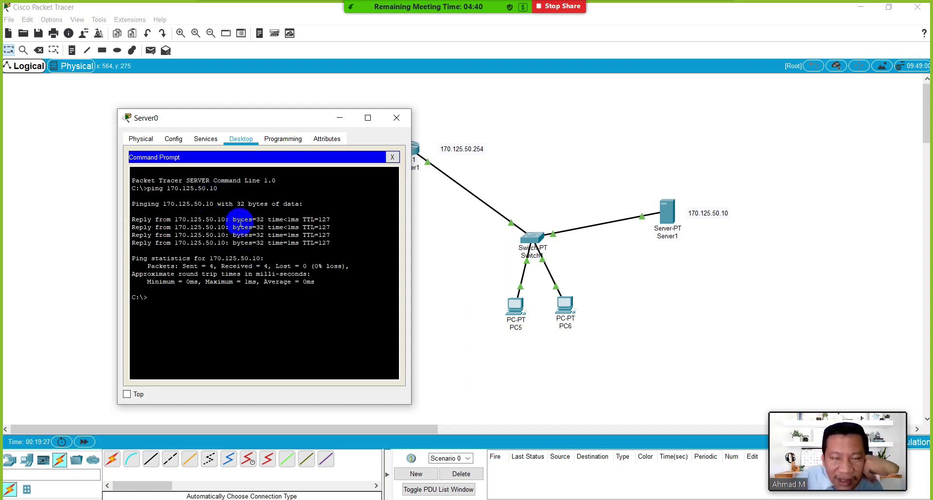
left_click(396, 118)
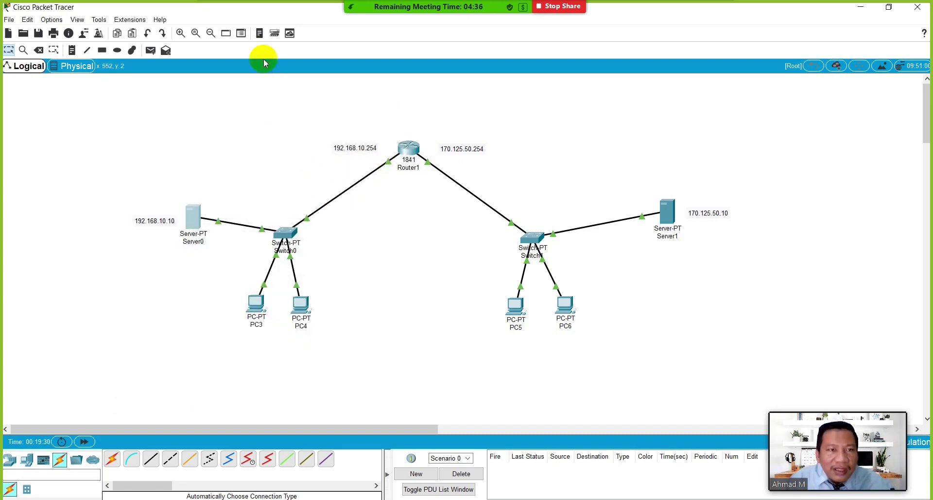
Repeat the simple PDU test from Server0 to Server1 after the ping, and delete the test scenario.
left_click(150, 51)
left_click(193, 217)
left_click(671, 214)
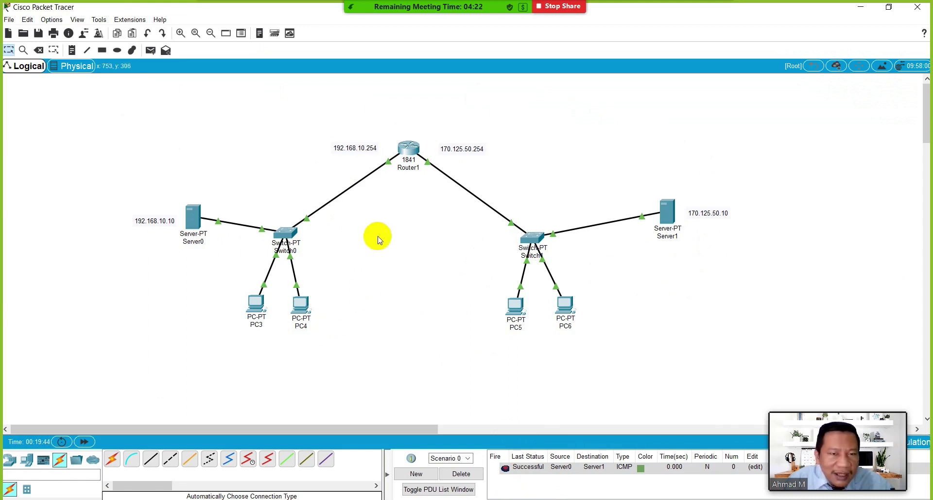
left_click(465, 475)
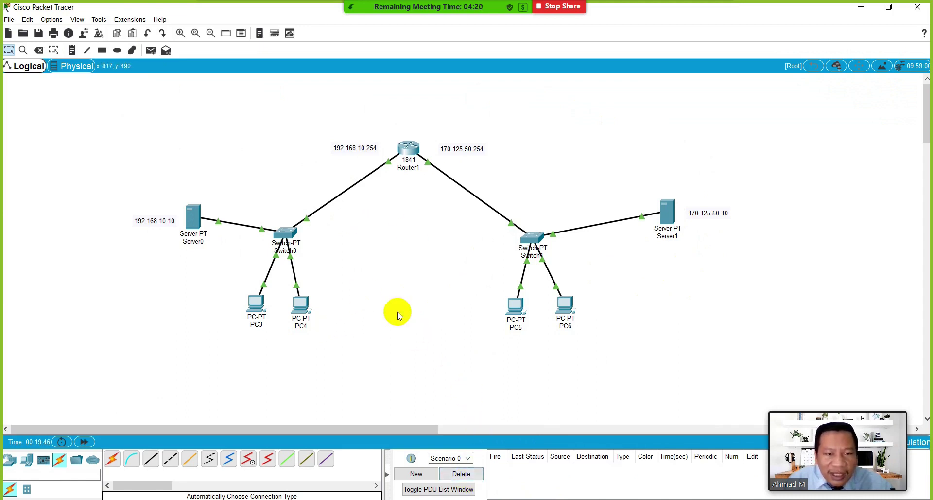
Test connectivity between the two networks with a simple PDU from PC3 to PC5.
left_click(151, 51)
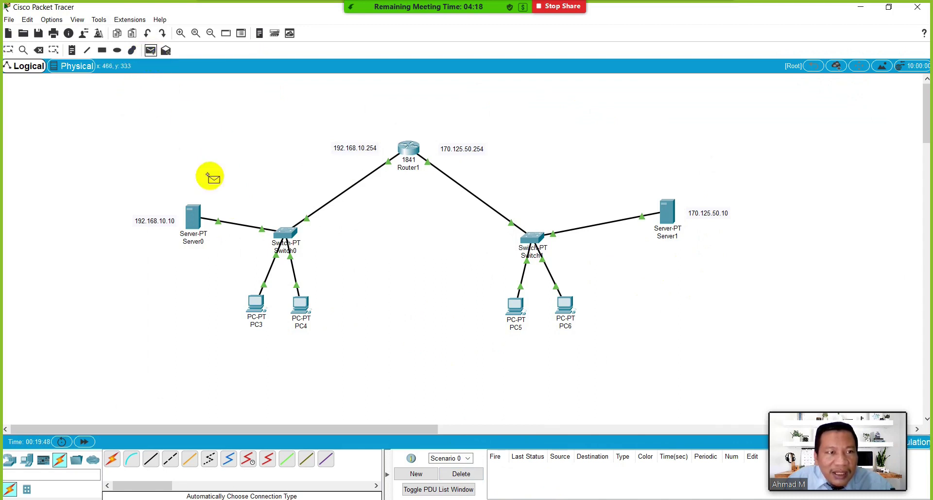
left_click(255, 314)
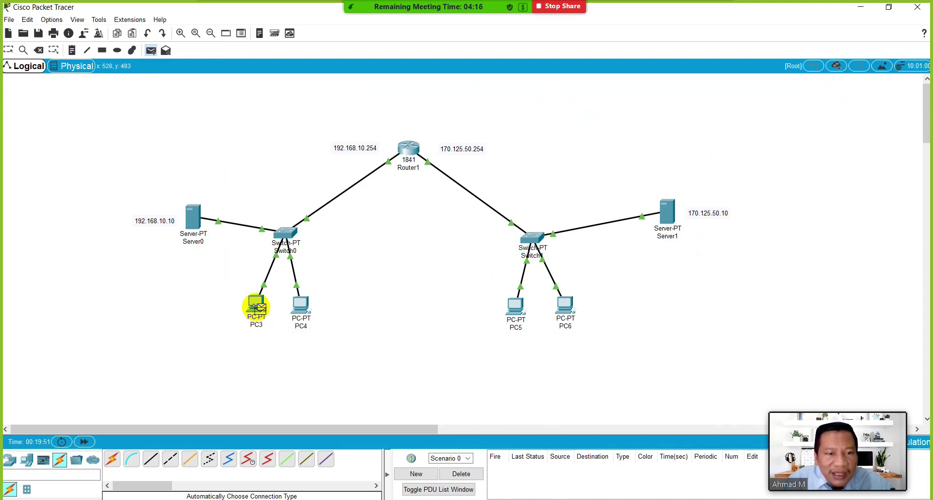
left_click(519, 313)
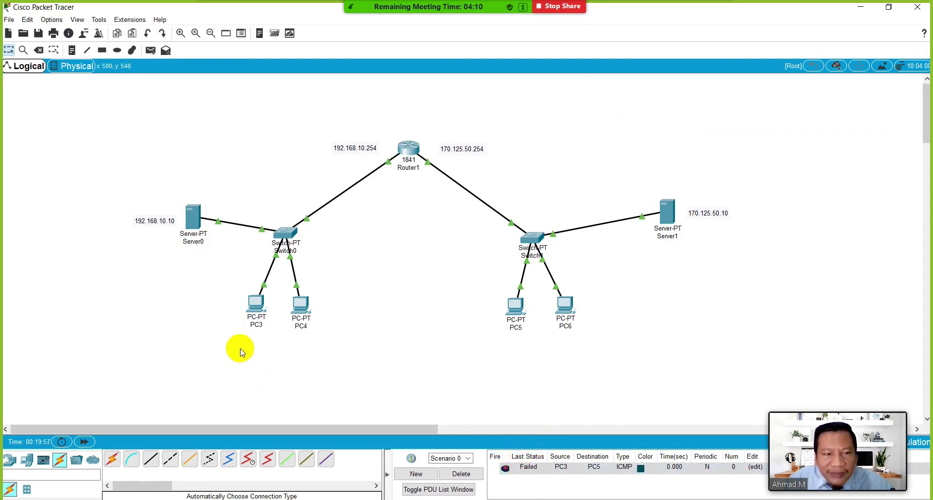
Ping 170.125.50.11 from PC3's command prompt, and close the PC window.
left_click(254, 311)
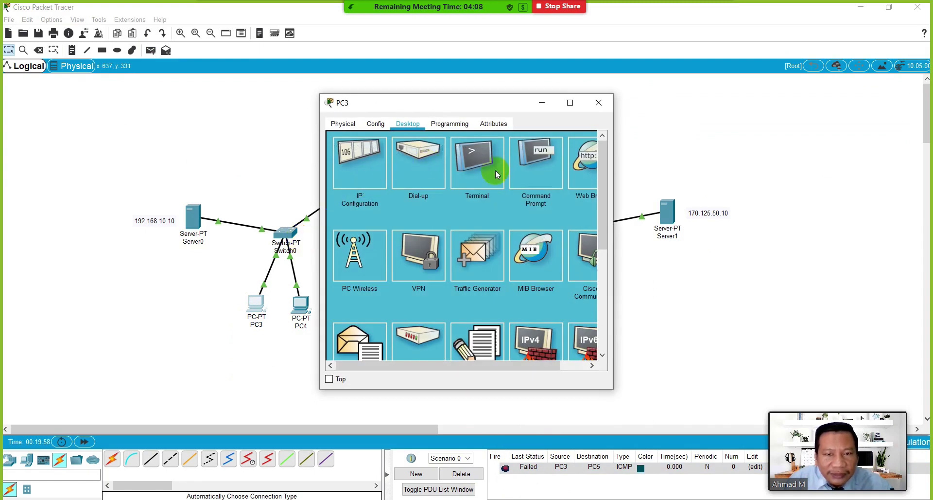
left_click(532, 157)
left_click_drag(480, 105, 299, 128)
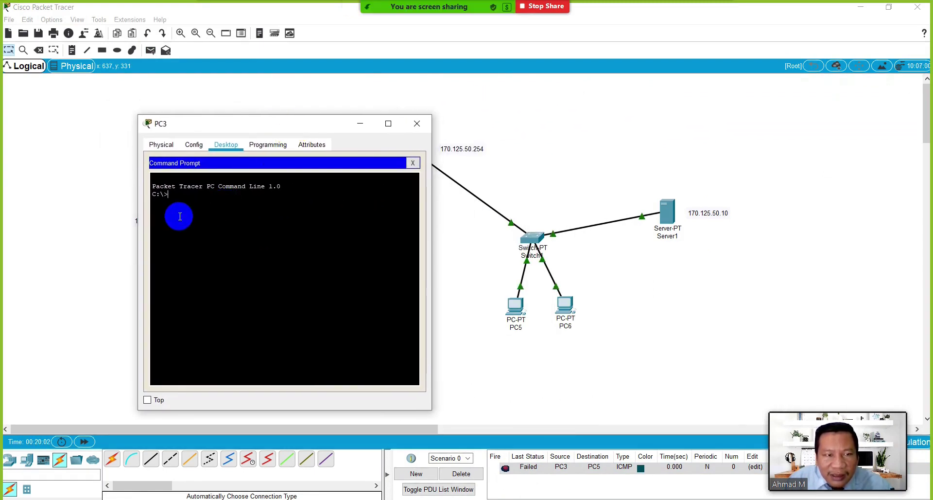
type("ping 170.125.50.11")
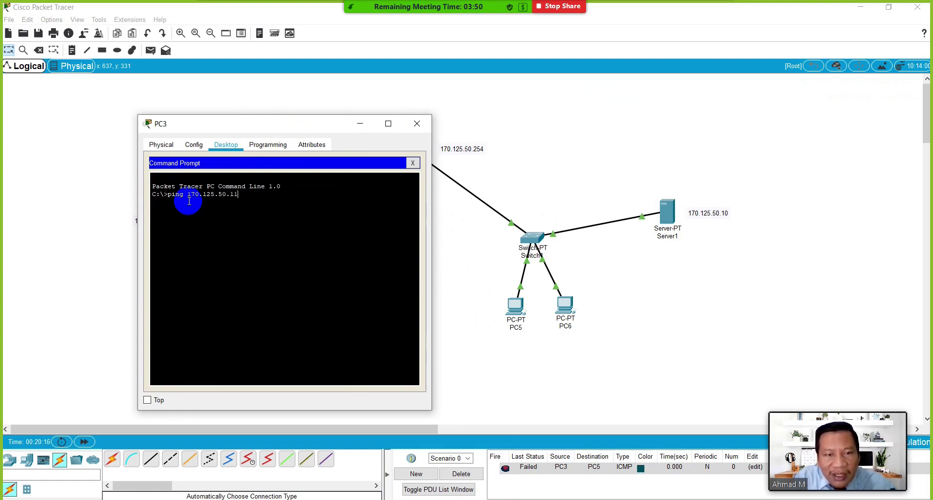
key("Return")
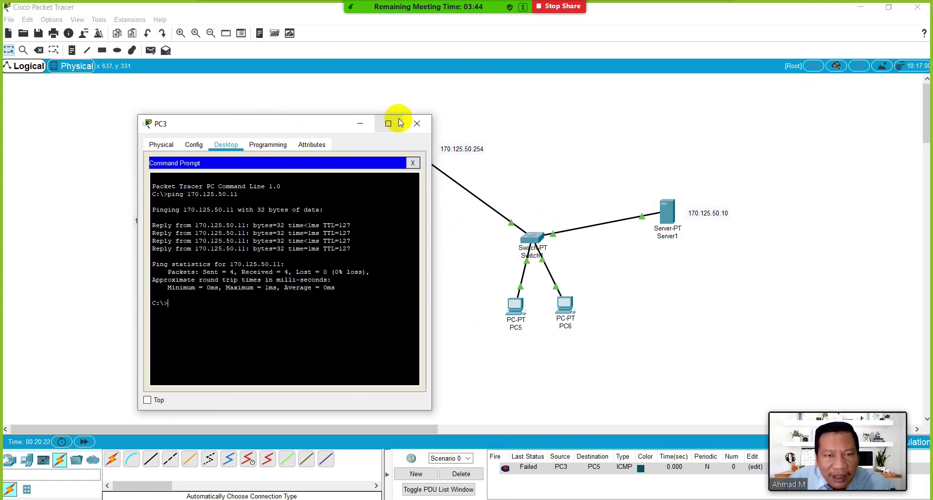
left_click(417, 125)
Send another simple PDU from PC3 to PC5, and delete the test scenario.
left_click(154, 52)
left_click(254, 304)
left_click(516, 306)
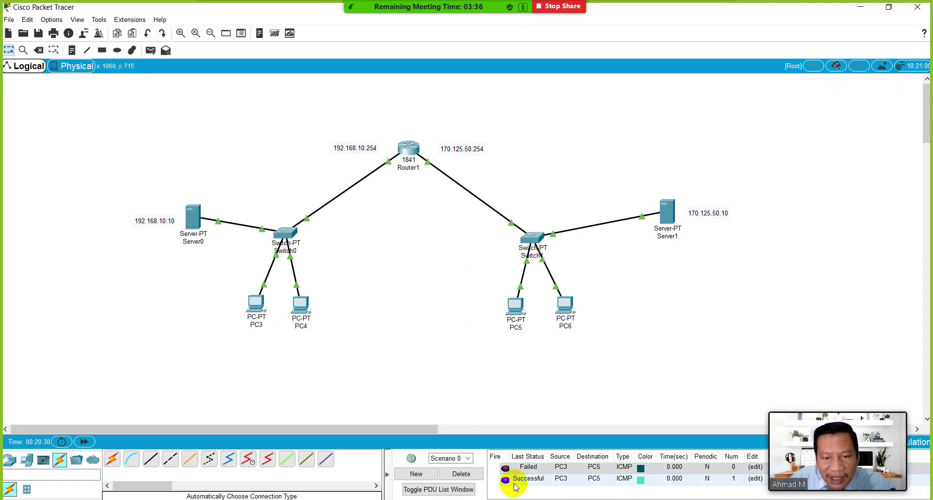
left_click(475, 475)
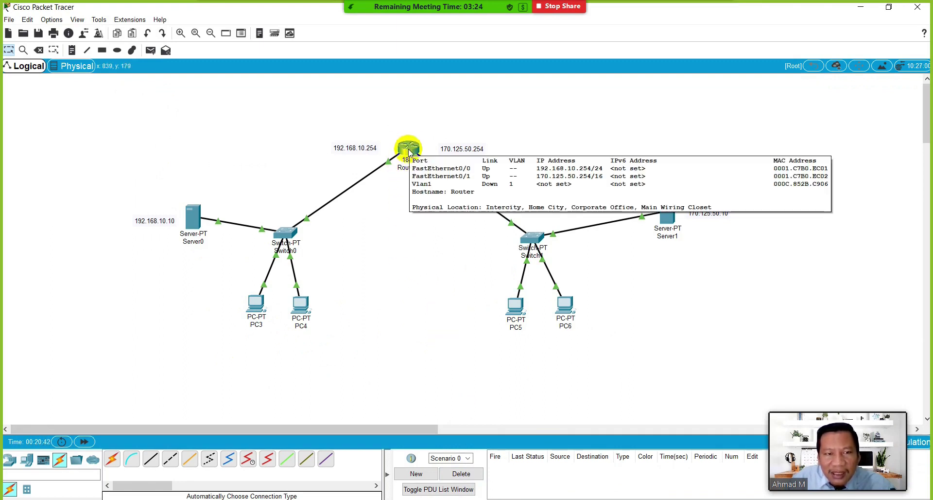
left_click_drag(101, 174, 369, 382)
left_click_drag(439, 185, 764, 353)
left_click(695, 368)
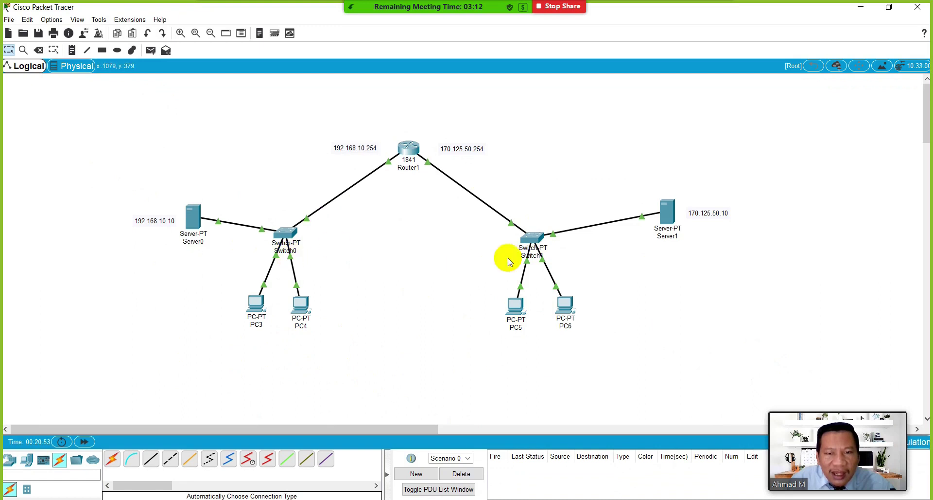
mouse_move(278, 234)
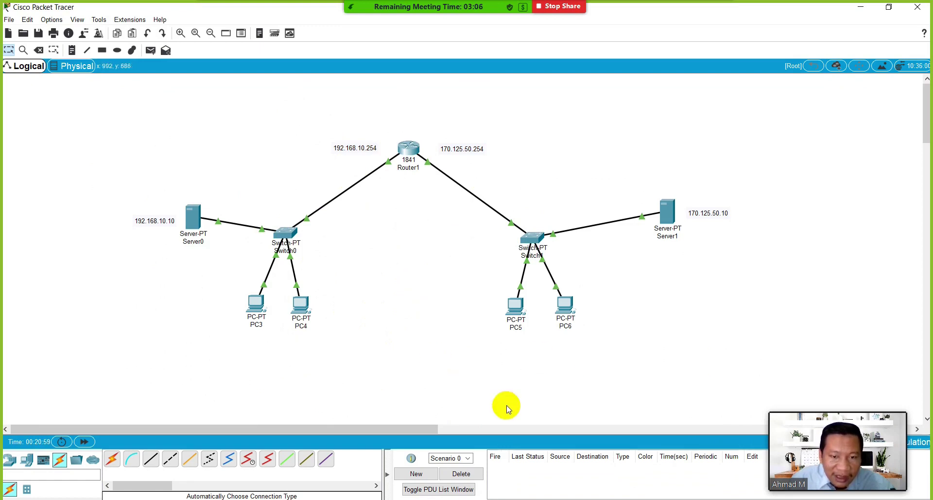
left_click(399, 384)
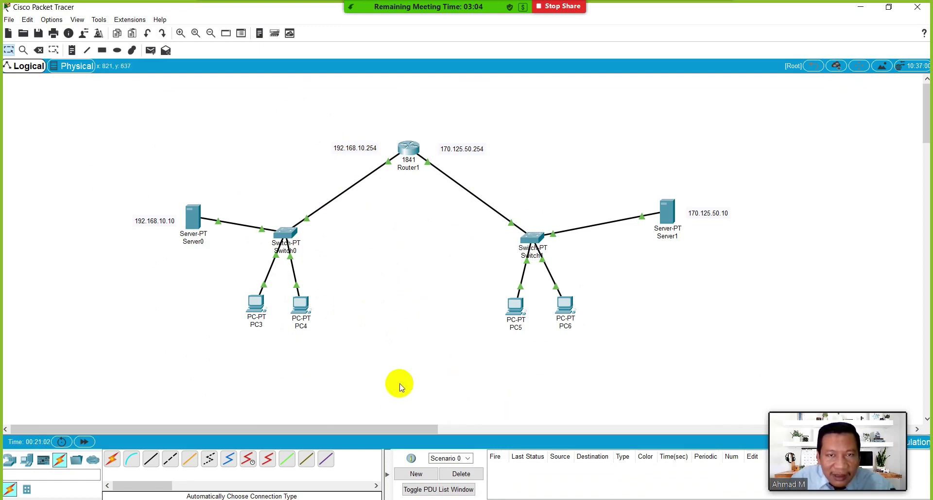